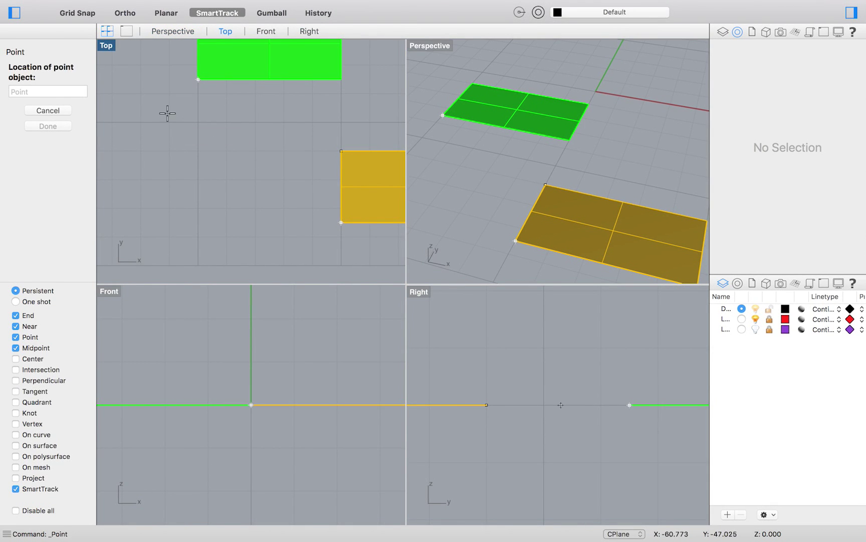
Start a single point at the green and gold corners' SmartTrack intersection, enabling Project and SmartTrack.
key(Escape)
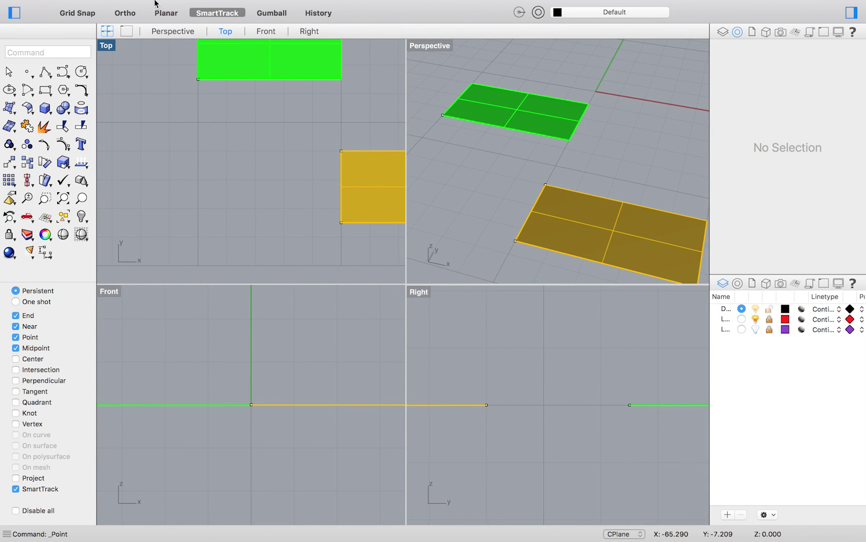
mouse_move(158, 3)
click(182, 10)
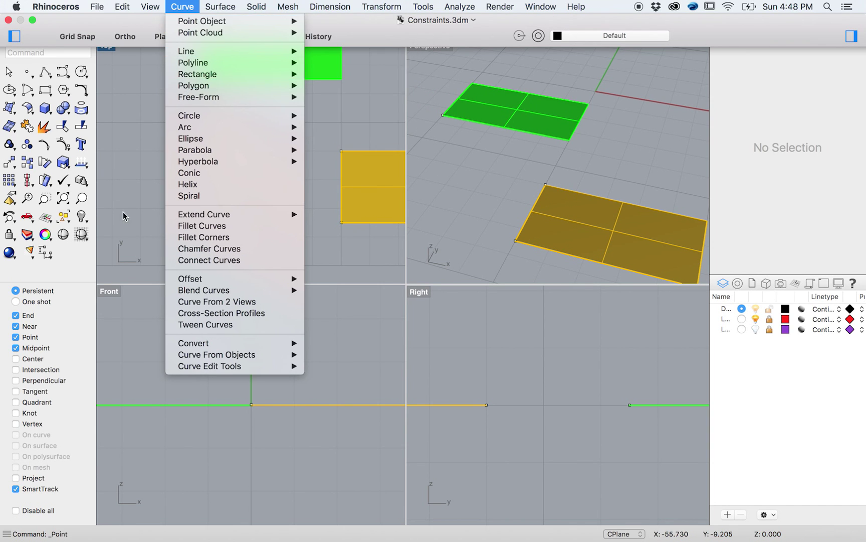
click(130, 177)
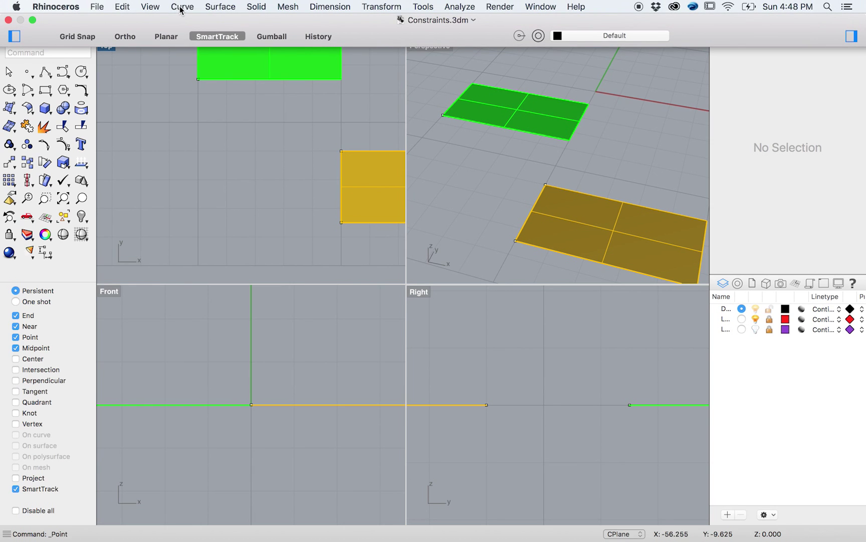
click(181, 8)
mouse_move(202, 22)
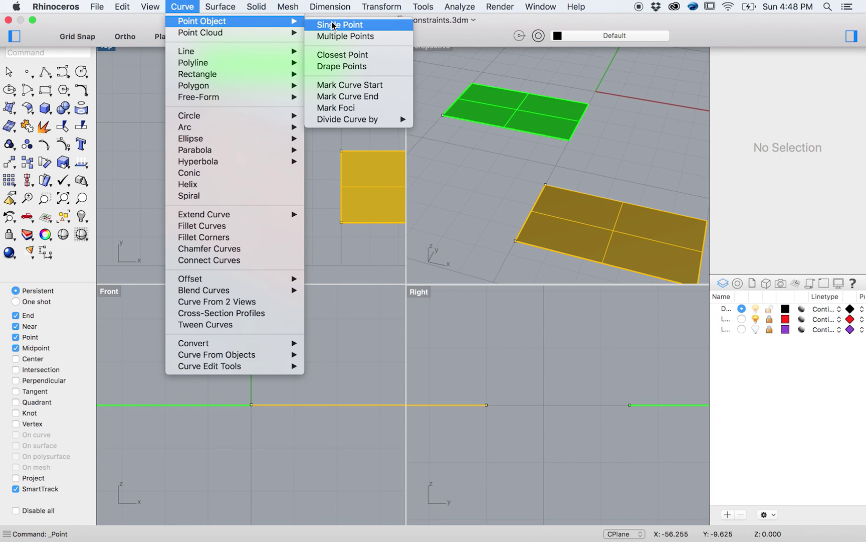
click(333, 26)
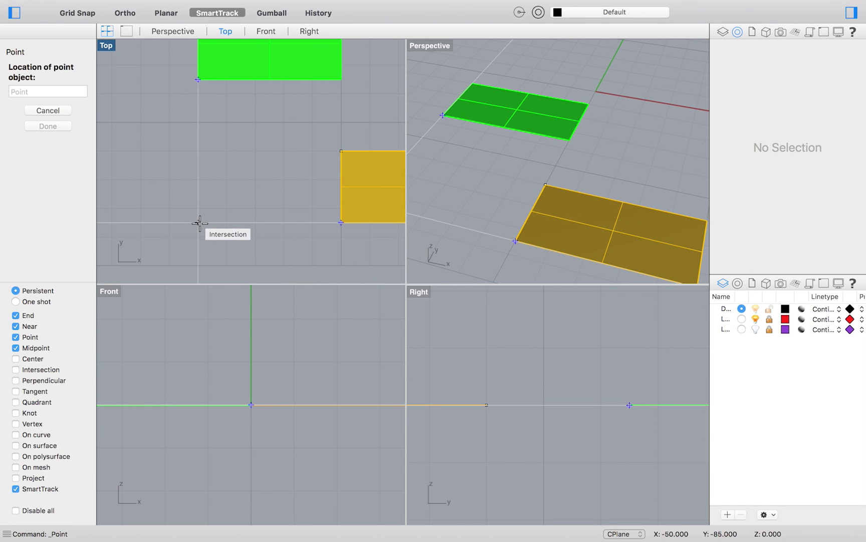
scroll(464, 161, down, 5)
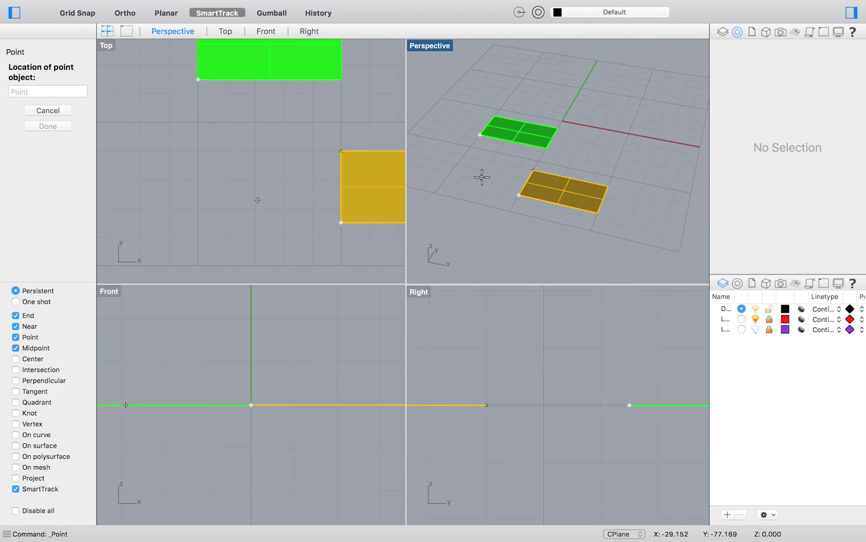
scroll(482, 178, up, 2)
scroll(481, 176, up, 2)
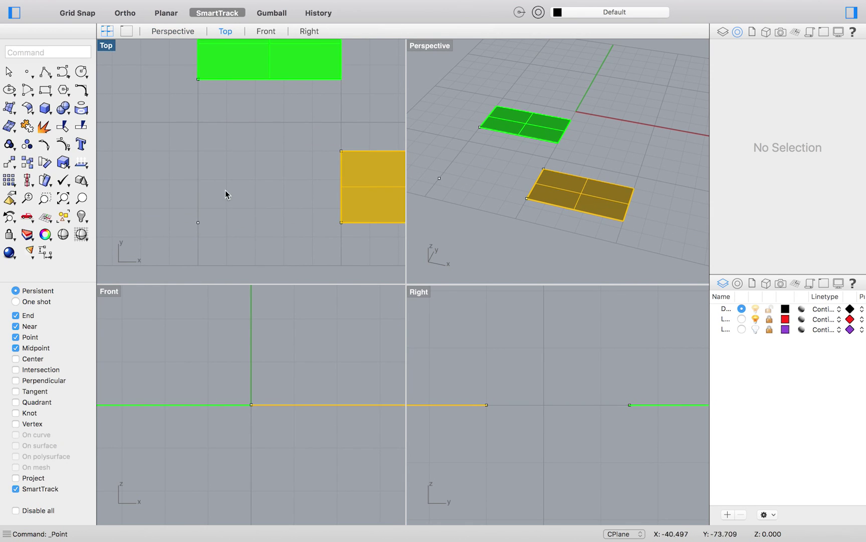
click(15, 478)
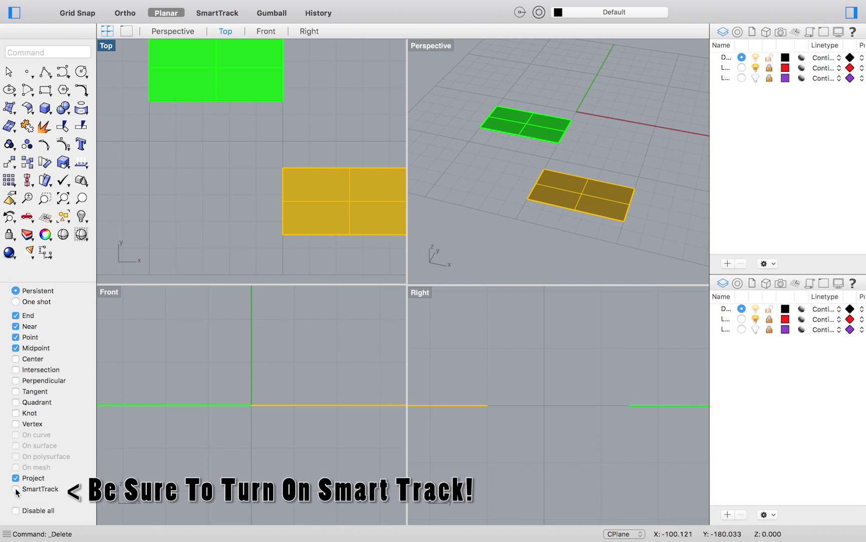
click(16, 489)
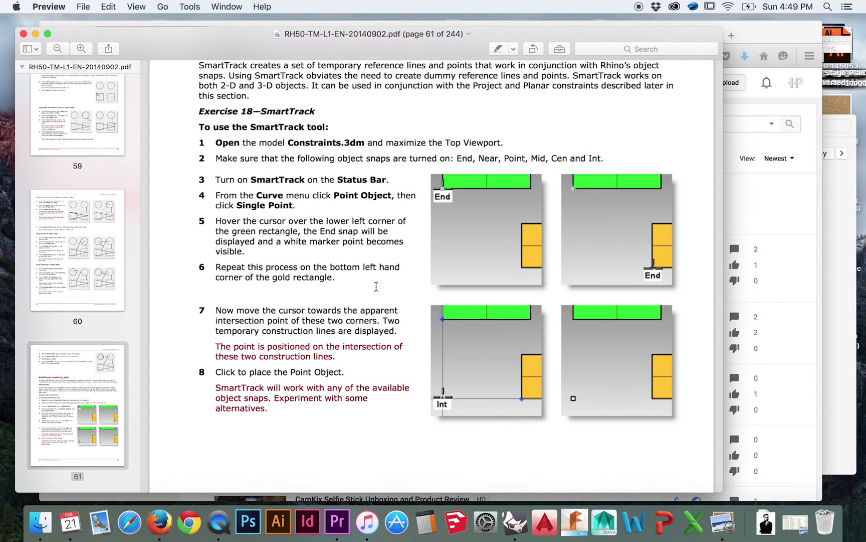
scroll(376, 287, down, 1)
scroll(374, 286, down, 1)
scroll(387, 268, down, 1)
scroll(389, 271, down, 1)
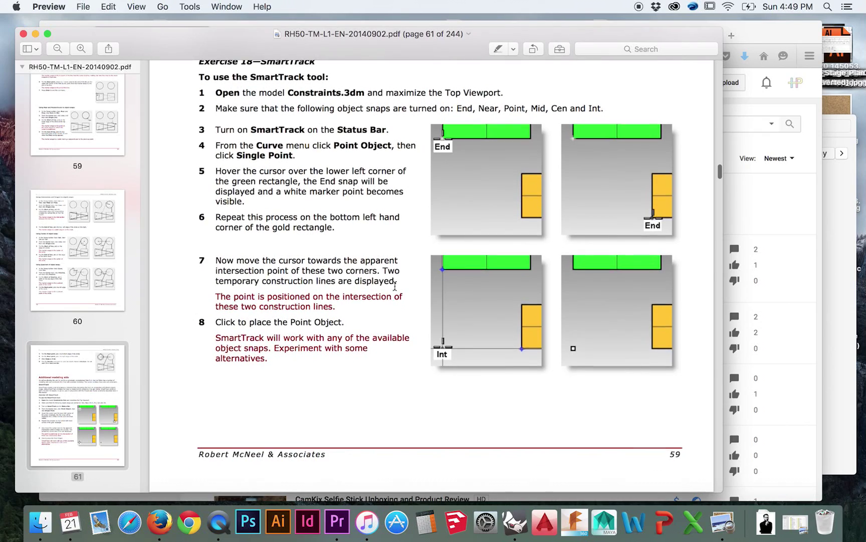
scroll(396, 289, down, 1)
scroll(406, 309, down, 1)
scroll(407, 329, down, 1)
scroll(406, 330, down, 1)
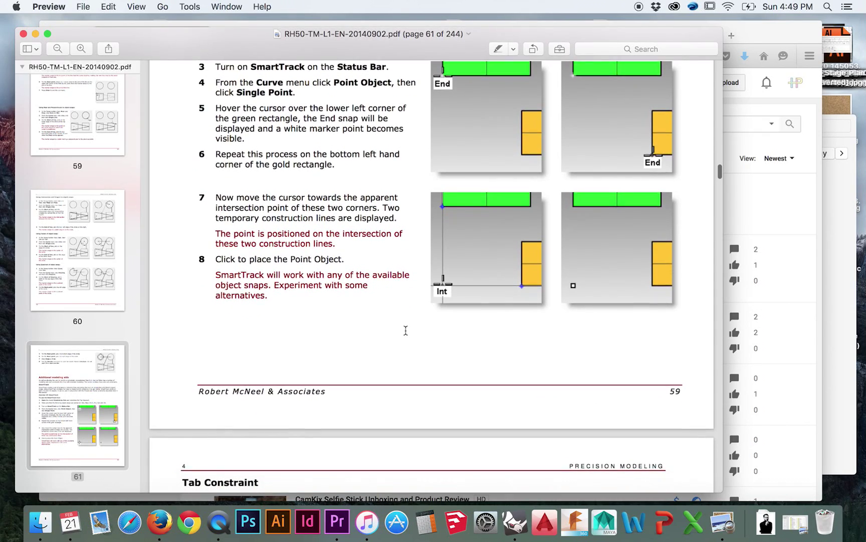
scroll(405, 331, down, 1)
scroll(406, 330, down, 1)
scroll(406, 330, down, 2)
scroll(399, 353, down, 1)
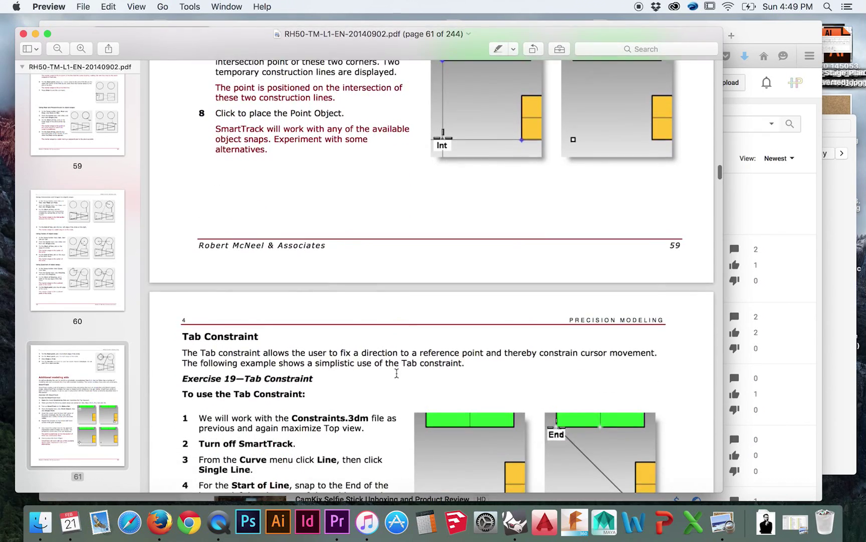
scroll(397, 372, up, 1)
scroll(397, 374, up, 3)
scroll(397, 373, up, 4)
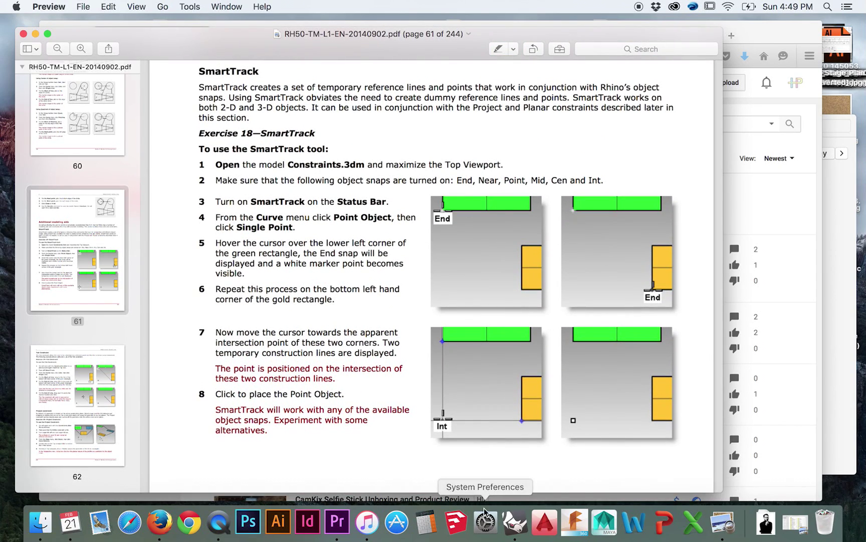
Return to Rhinoceros after reviewing the SmartTrack exercise in the Preview manual.
click(515, 522)
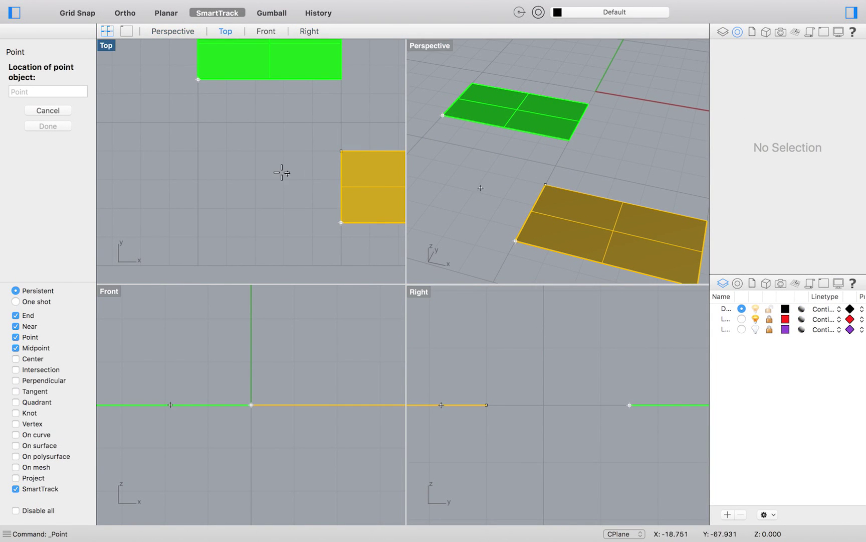
Place a single point in Top view where the two corner tracking lines cross.
click(180, 9)
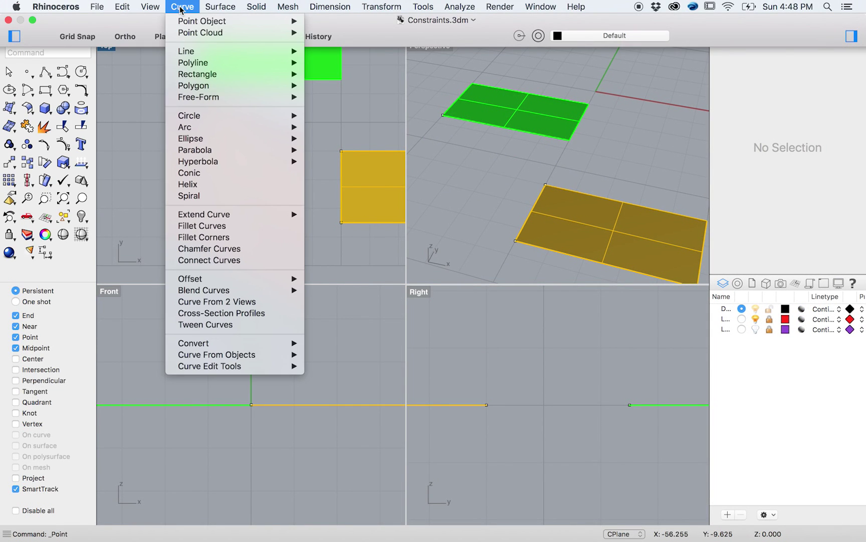
mouse_move(203, 20)
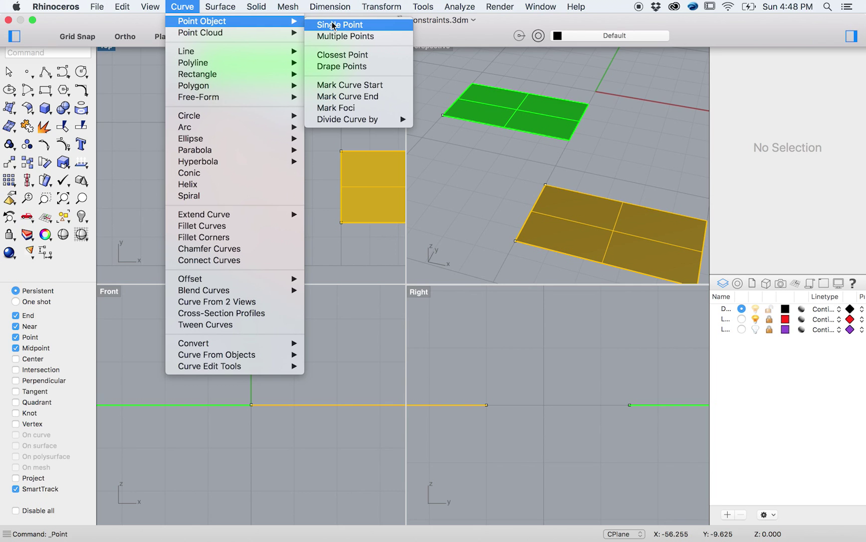
click(333, 25)
click(198, 222)
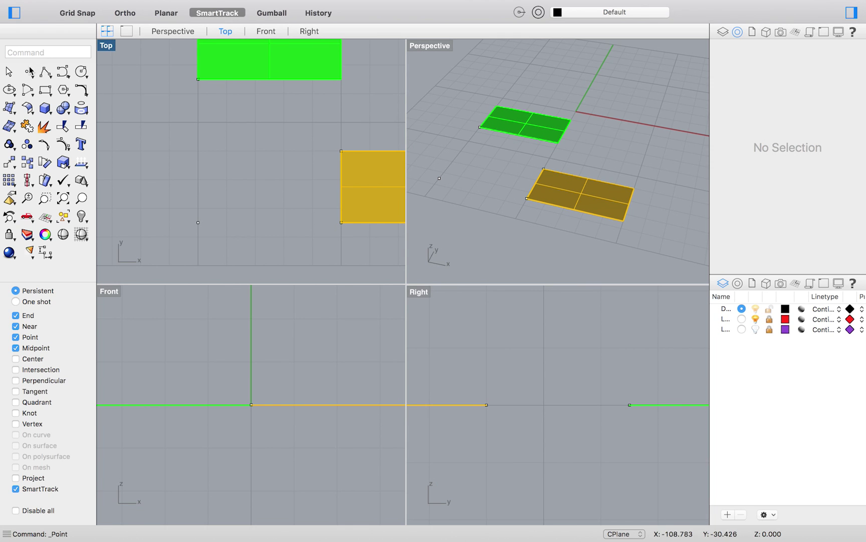
click(28, 73)
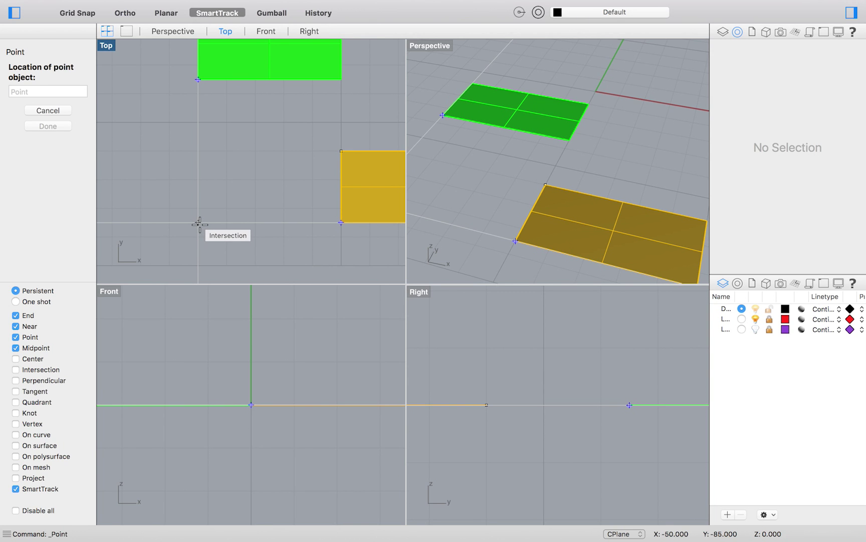
click(199, 224)
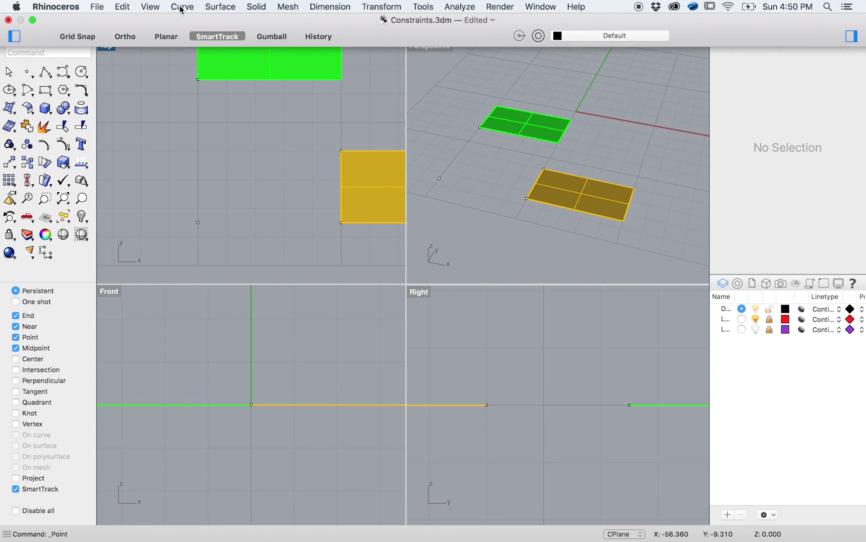
Draw a single line from the gold rectangle's lower-left corner up and to the left.
click(181, 9)
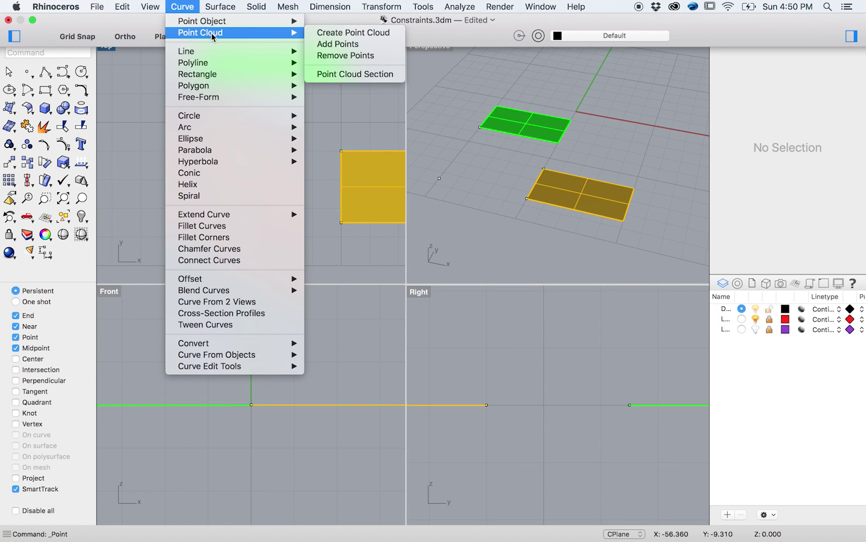
mouse_move(203, 51)
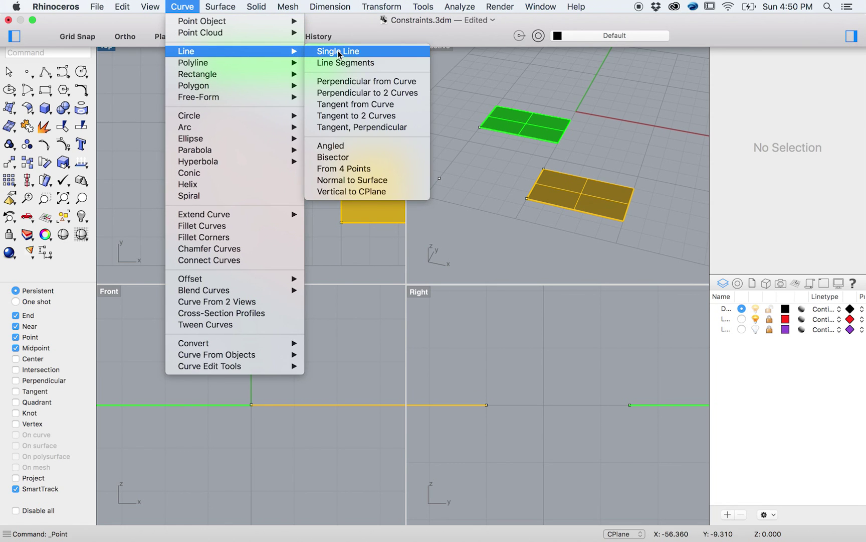
click(339, 55)
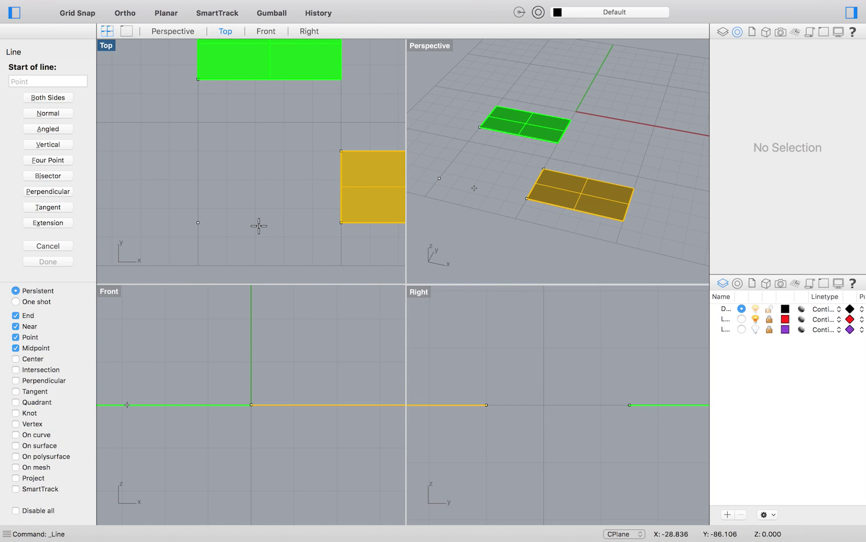
click(341, 222)
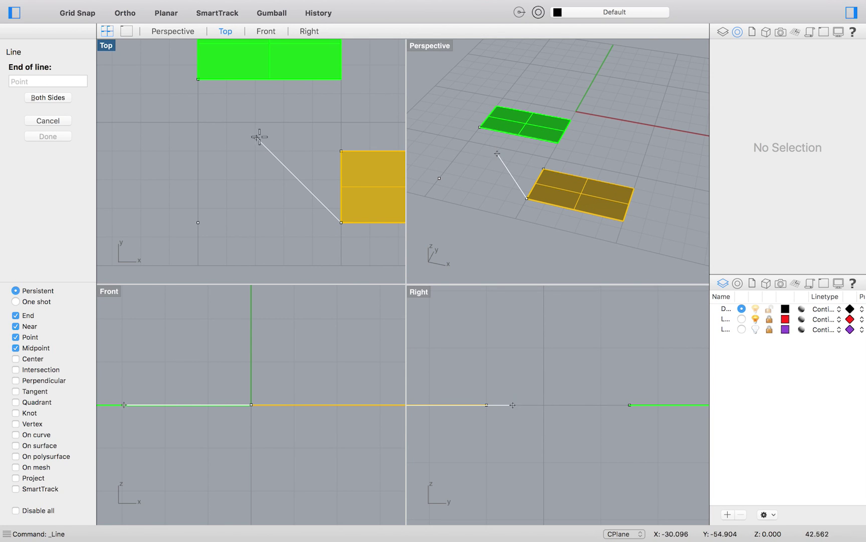
click(282, 160)
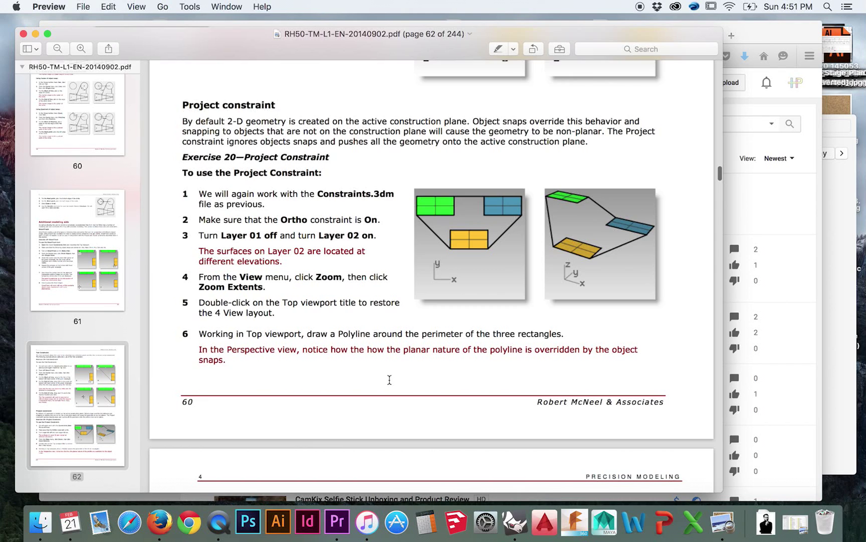
scroll(399, 376, down, 2)
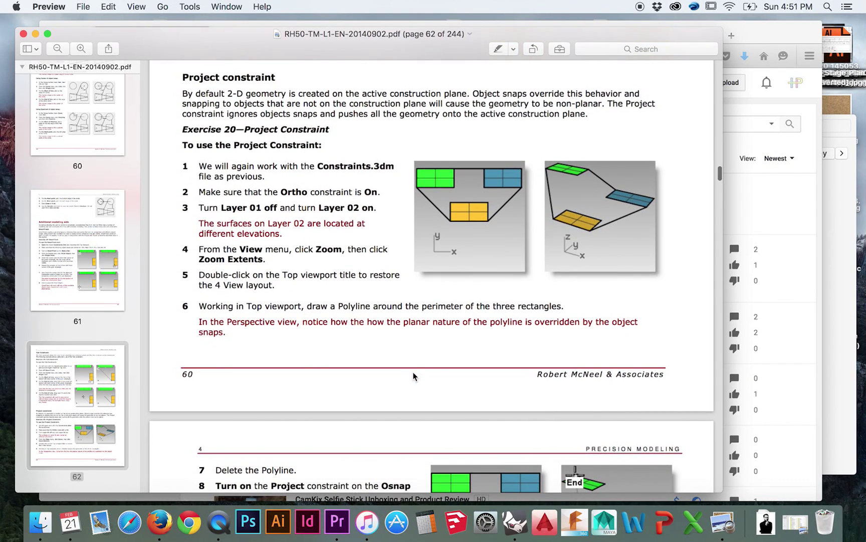
scroll(420, 353, down, 3)
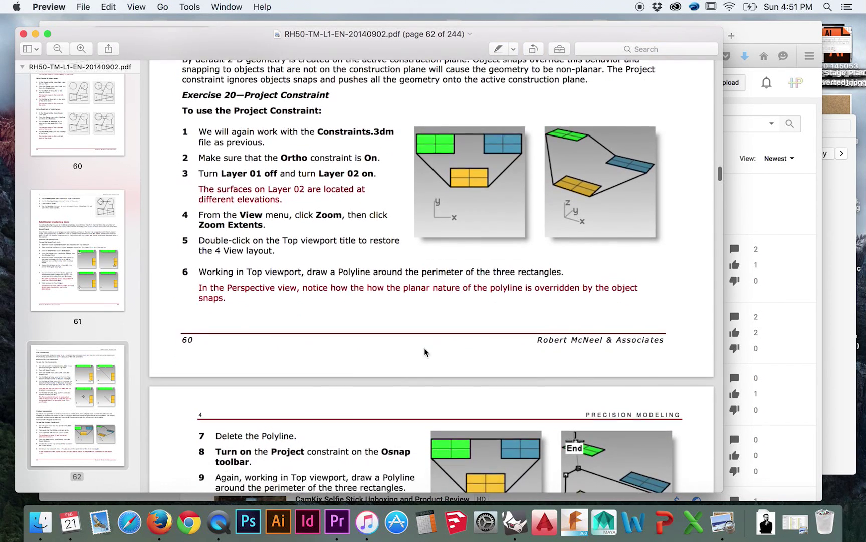
scroll(425, 348, down, 2)
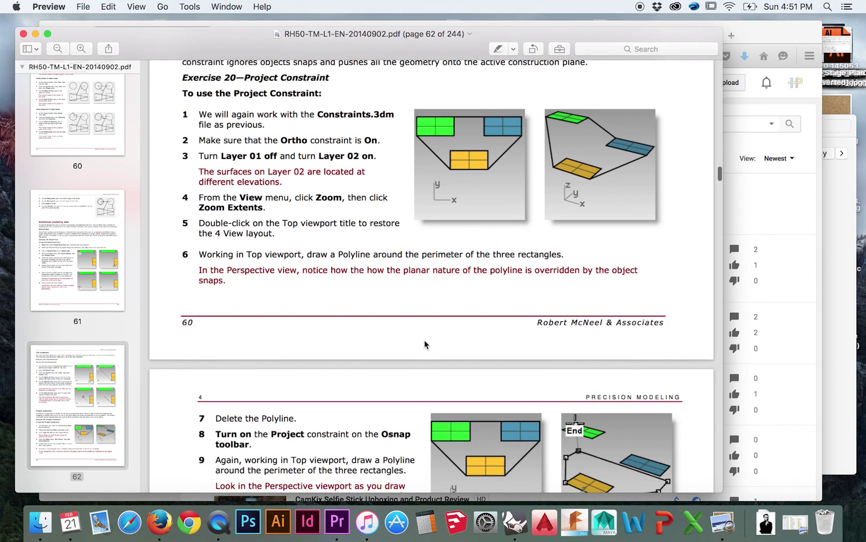
scroll(425, 344, down, 1)
scroll(424, 344, down, 1)
scroll(424, 345, down, 1)
scroll(417, 361, down, 2)
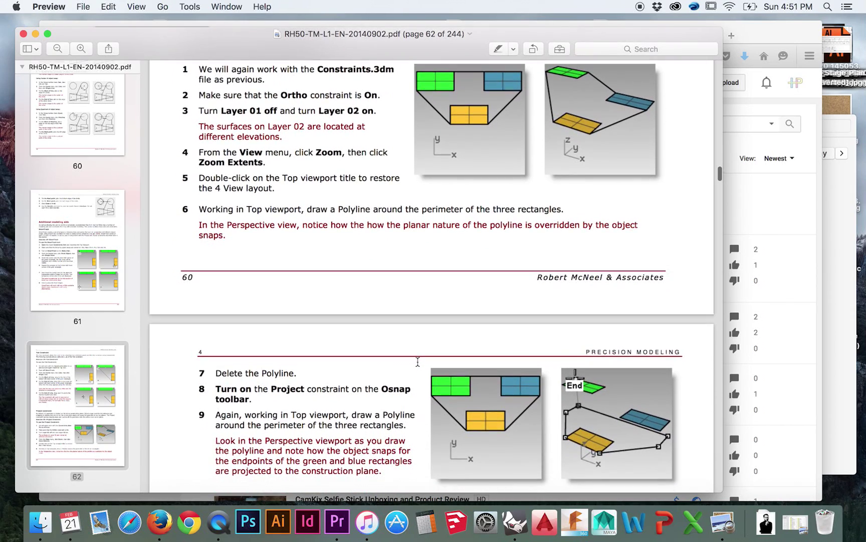
scroll(417, 359, up, 1)
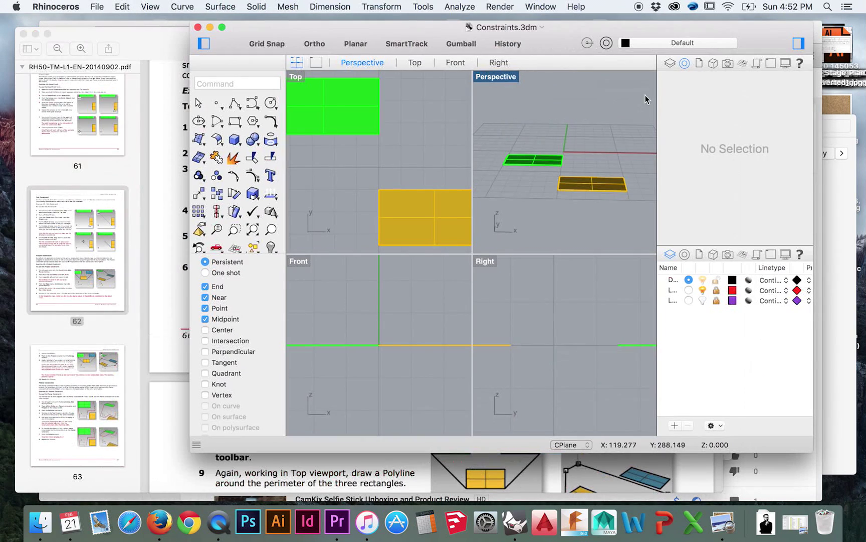
Turn on Layer 02, make it current, and hide Layer 01's rectangles.
click(670, 62)
click(690, 88)
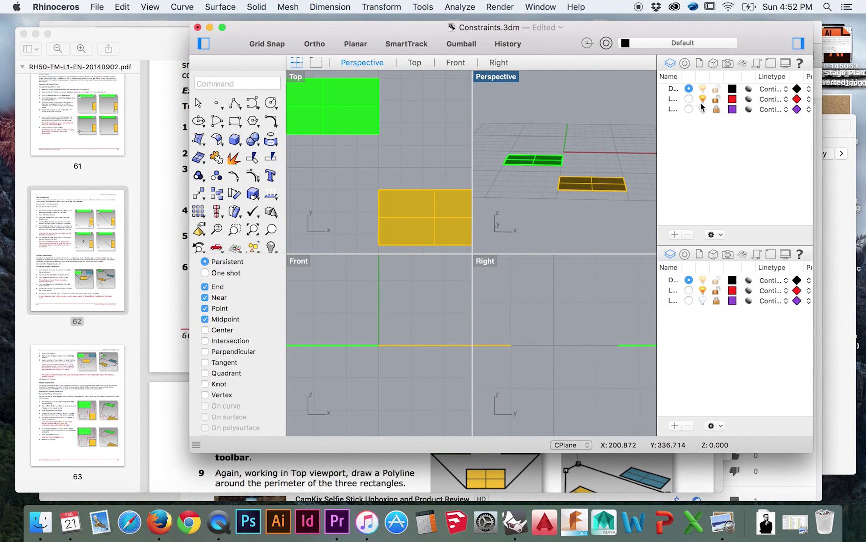
click(703, 109)
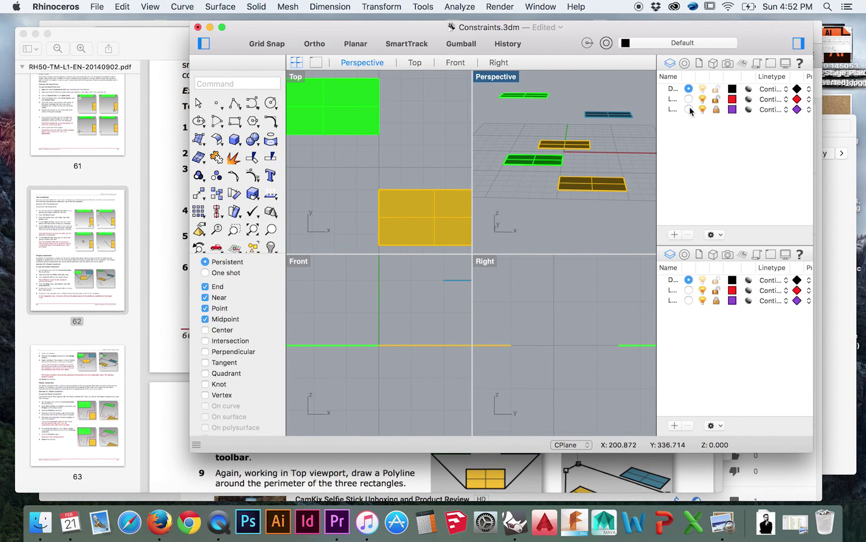
click(689, 109)
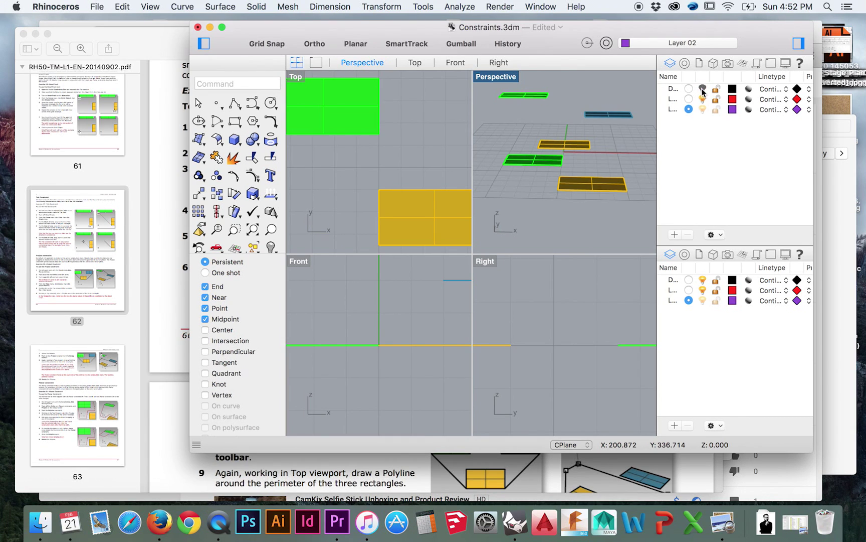
click(703, 99)
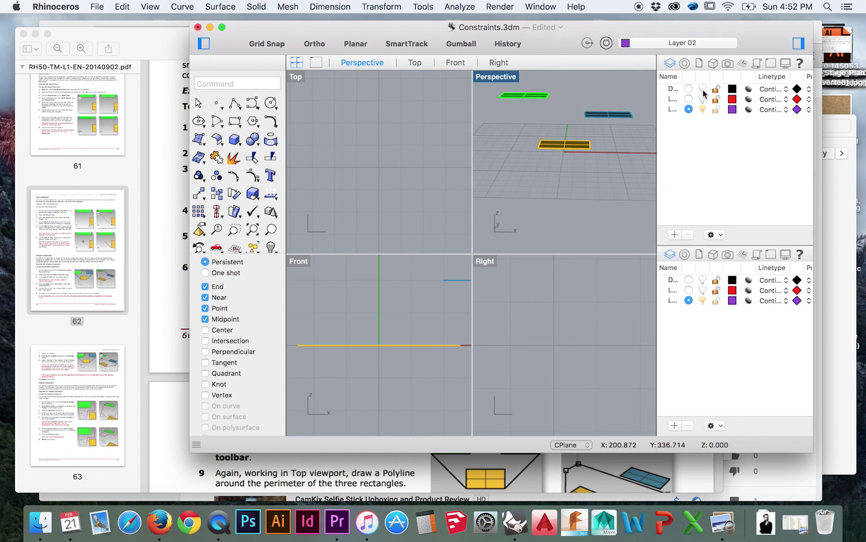
scroll(585, 170, up, 10)
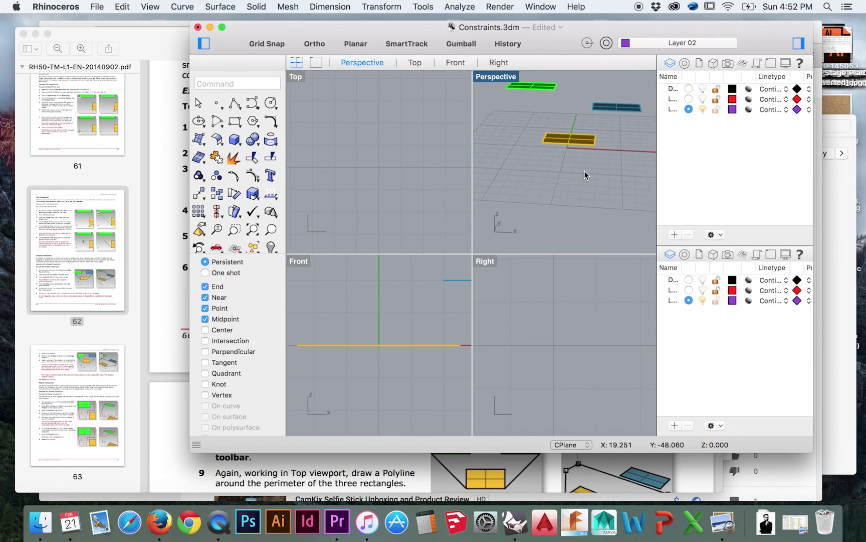
scroll(584, 171, down, 10)
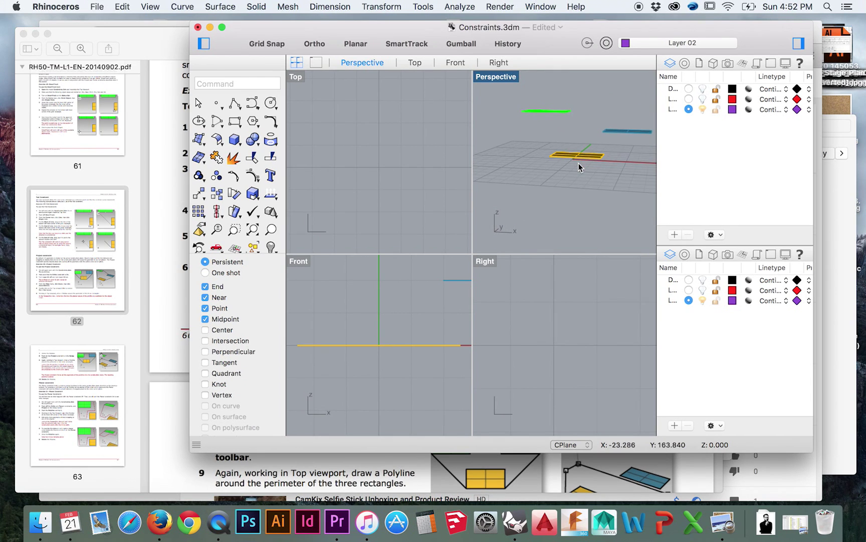
scroll(585, 131, up, 10)
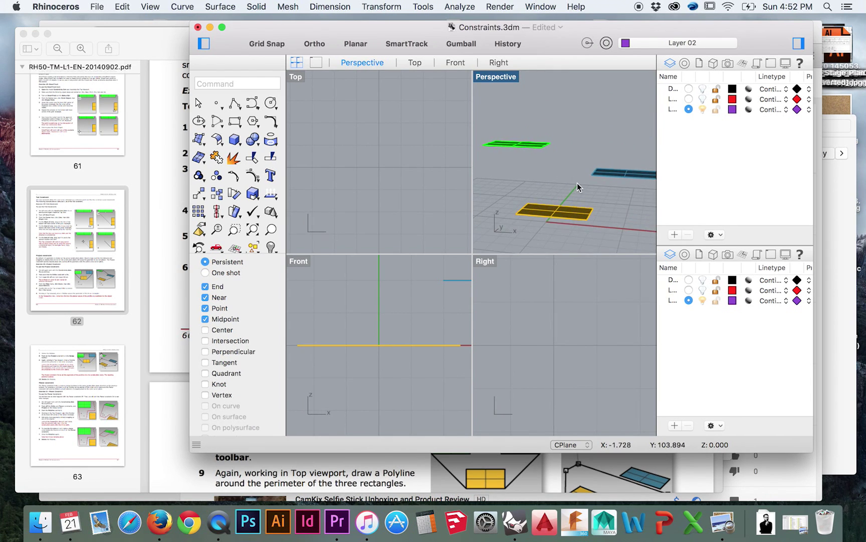
scroll(578, 187, up, 5)
scroll(577, 186, down, 5)
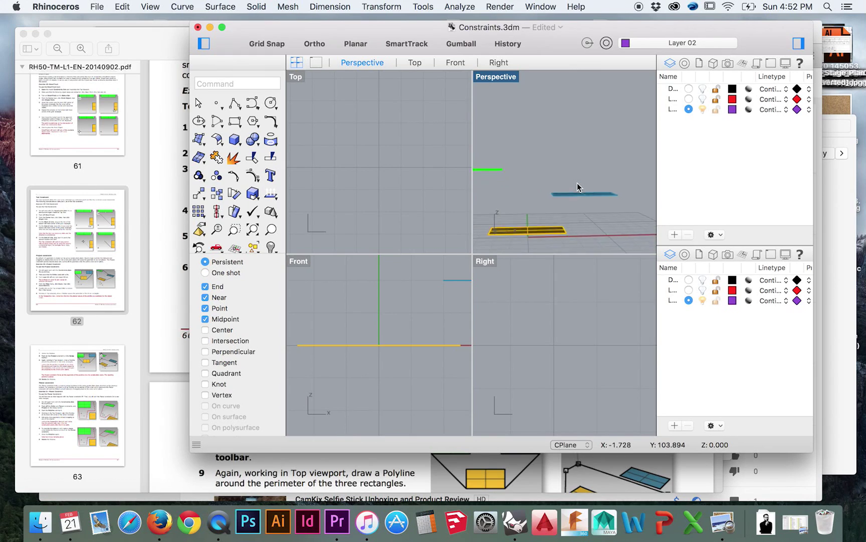
click(150, 7)
mouse_move(203, 73)
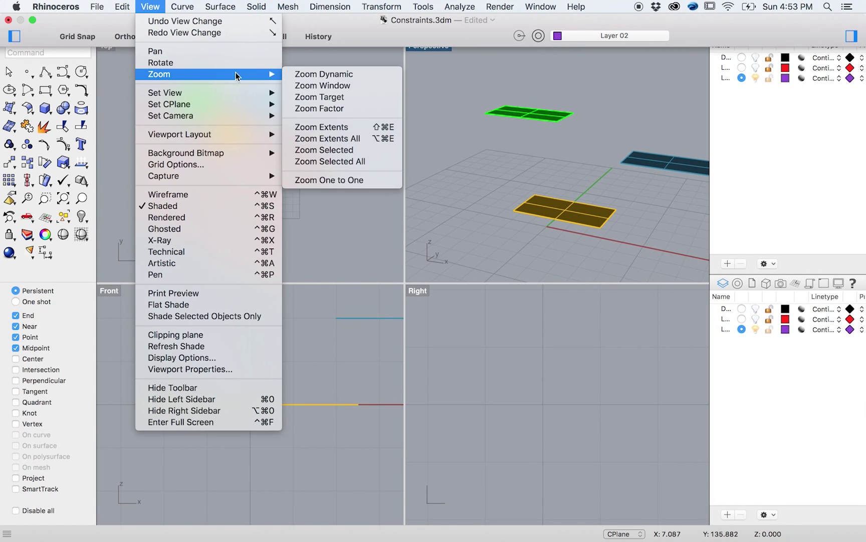
Zoom Extents on all viewports, then refit Perspective to frame the three rectangles.
click(334, 126)
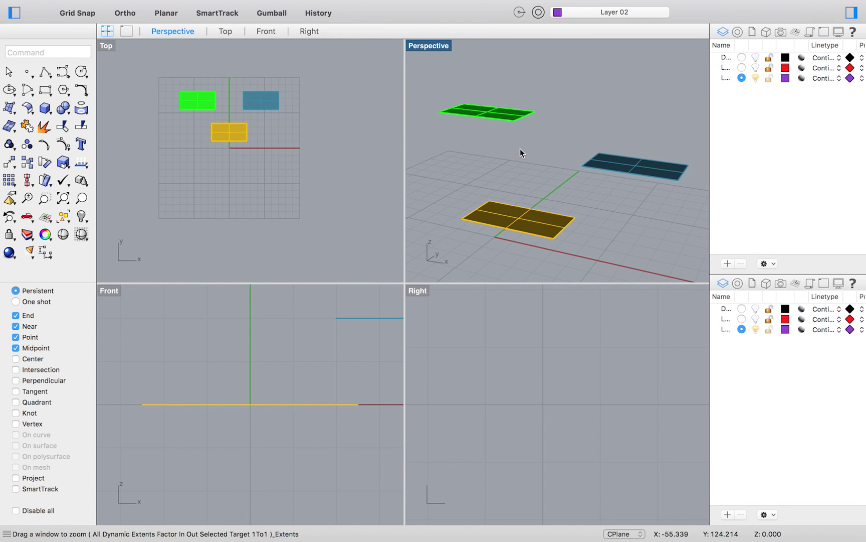
scroll(544, 156, down, 3)
scroll(544, 155, down, 3)
scroll(544, 156, down, 3)
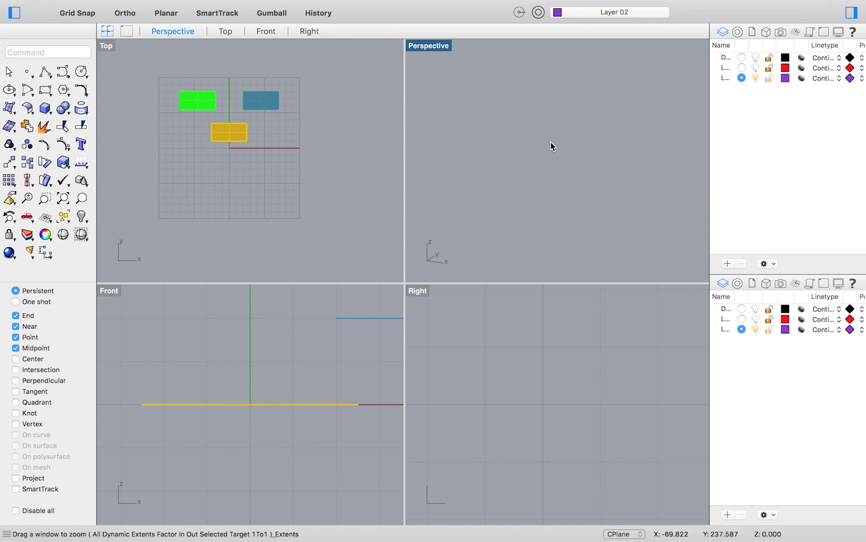
key(super+shift+e)
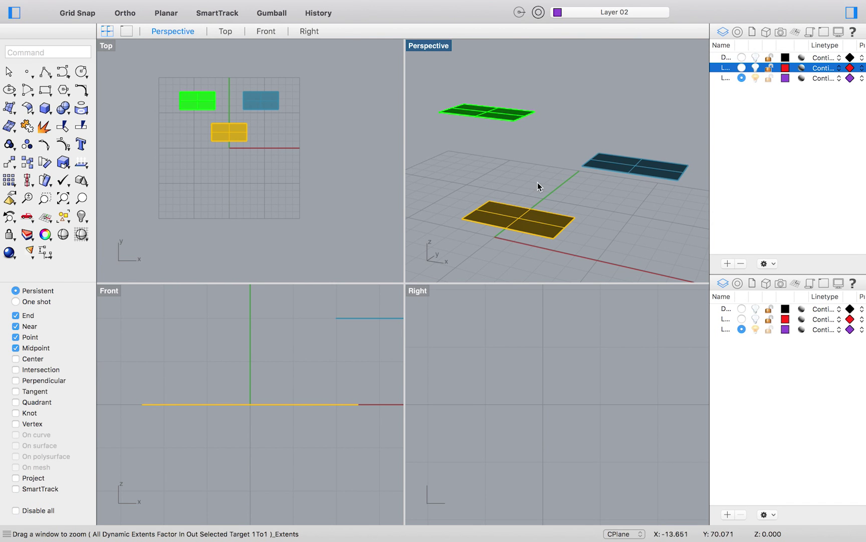
scroll(538, 183, down, 1)
scroll(538, 183, down, 2)
In Top view, draw a polyline through snapped corners of the yellow, blue and green rectangles.
click(220, 156)
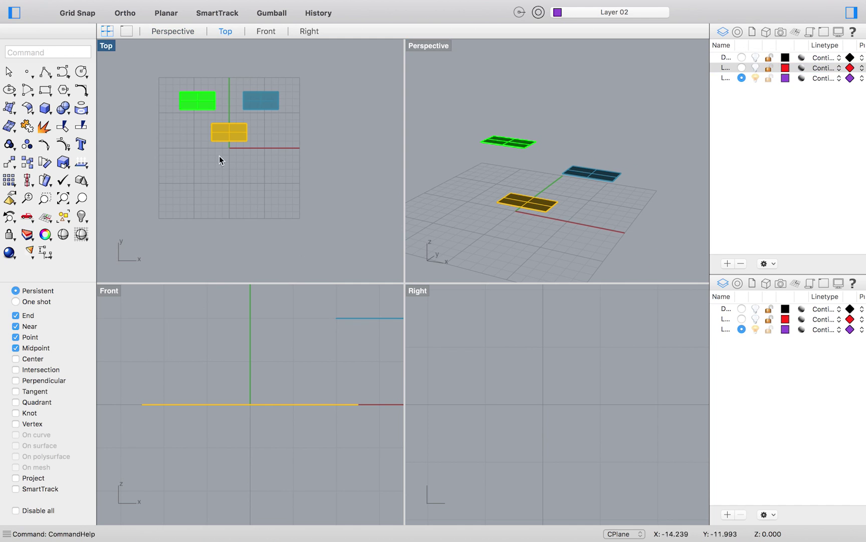
click(46, 77)
scroll(247, 150, up, 1)
scroll(230, 136, up, 2)
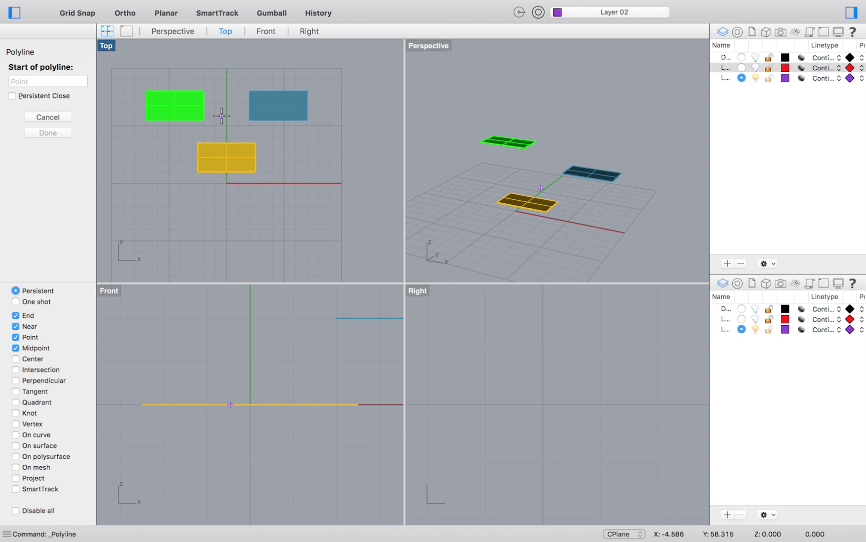
scroll(241, 157, up, 1)
scroll(240, 158, down, 2)
click(267, 161)
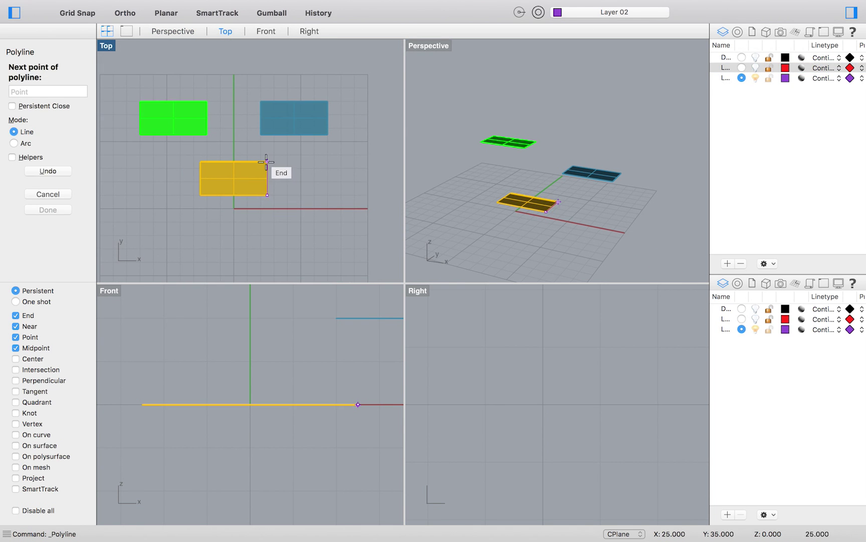
click(328, 133)
click(327, 101)
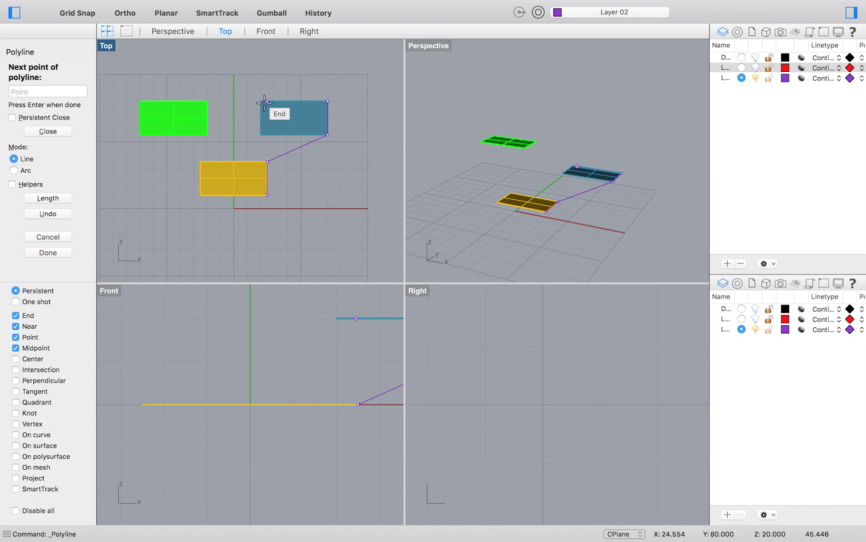
click(260, 101)
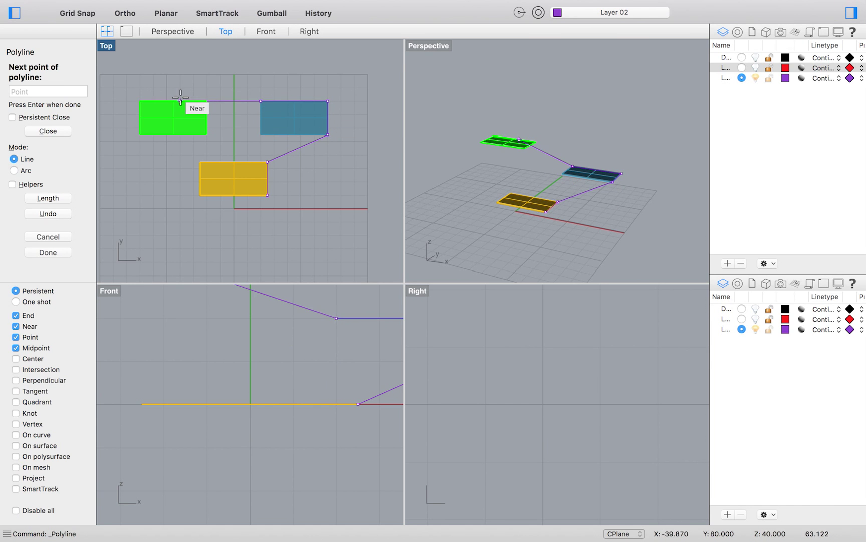
click(208, 102)
click(140, 101)
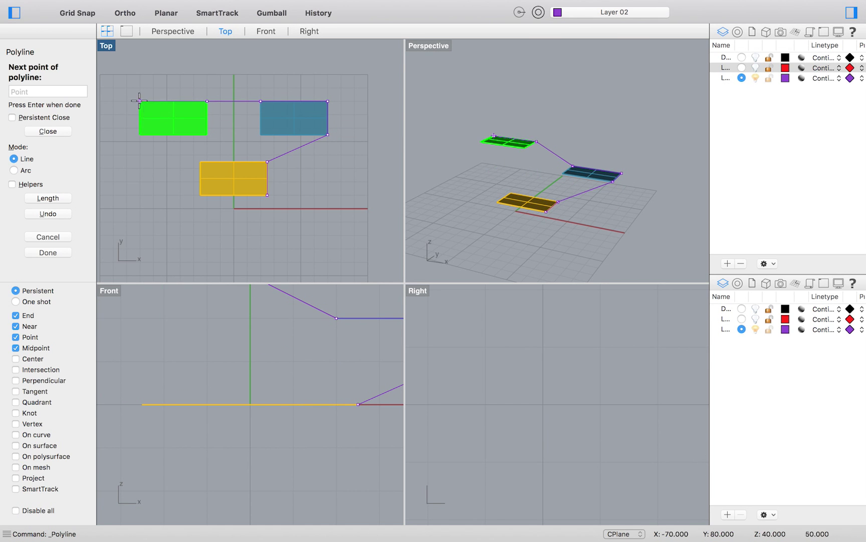
click(140, 134)
click(201, 162)
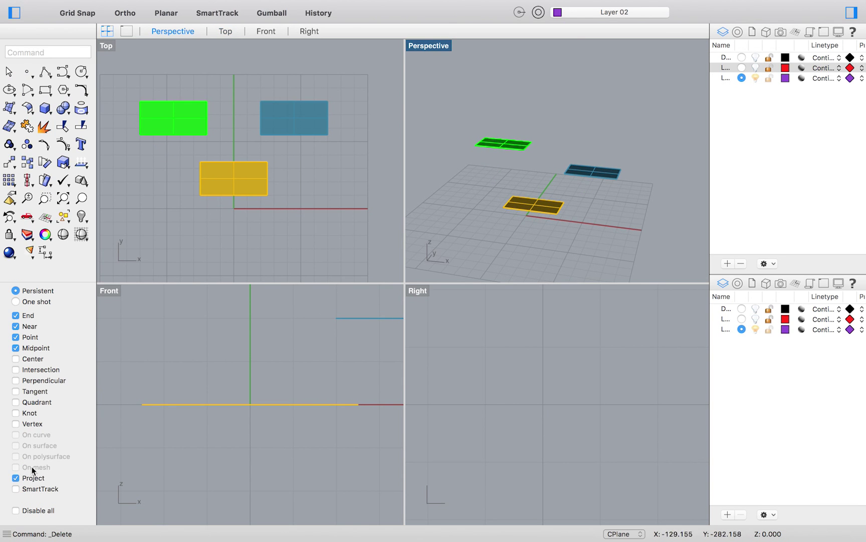
Draw a projected polyline from the yellow rectangle's lower-right corner through blue and green corners, then delete it.
click(45, 71)
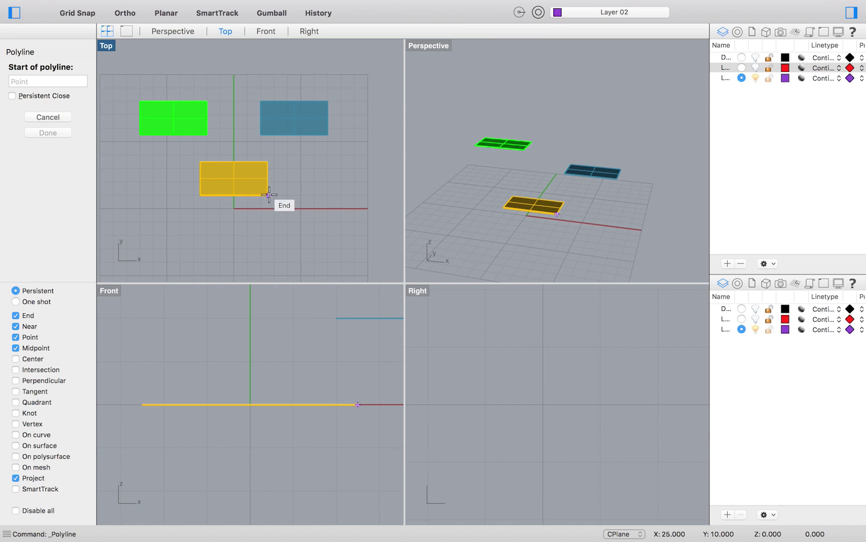
click(267, 195)
click(268, 162)
click(328, 134)
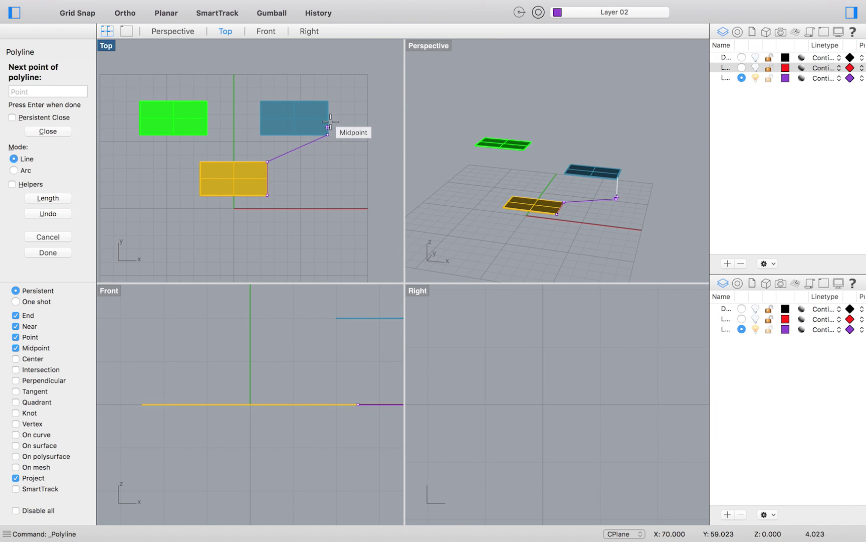
click(328, 101)
click(261, 100)
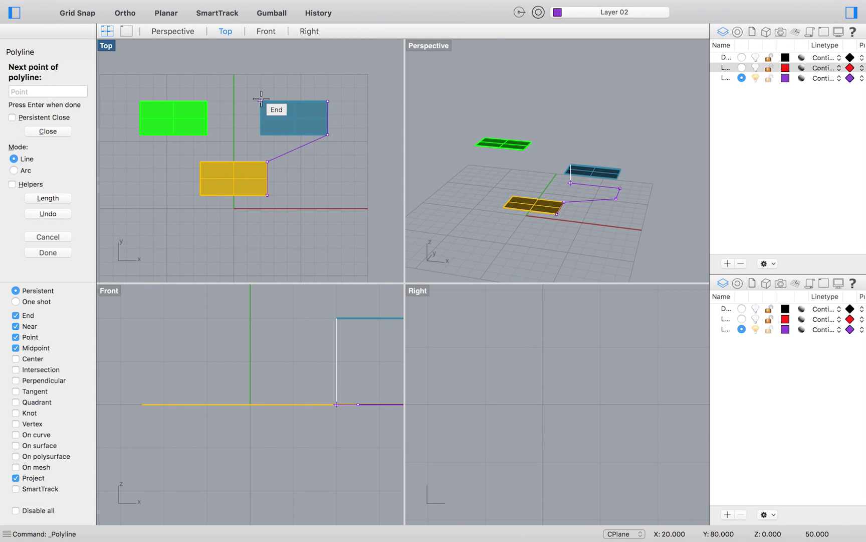
click(208, 101)
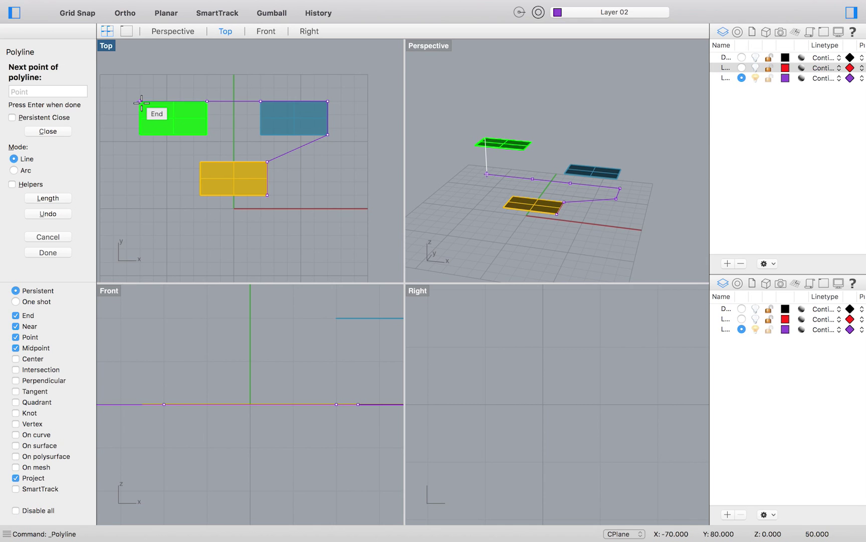
click(141, 135)
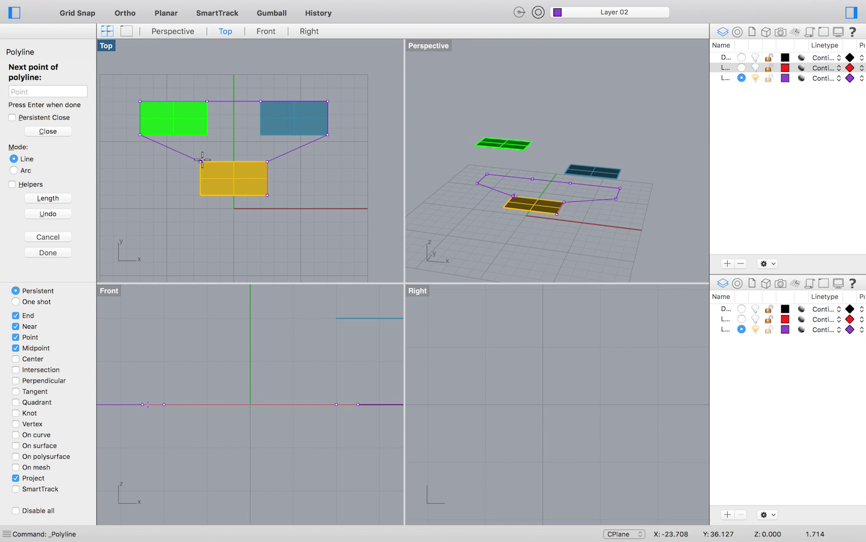
key(Delete)
right_drag(487, 169, 517, 159)
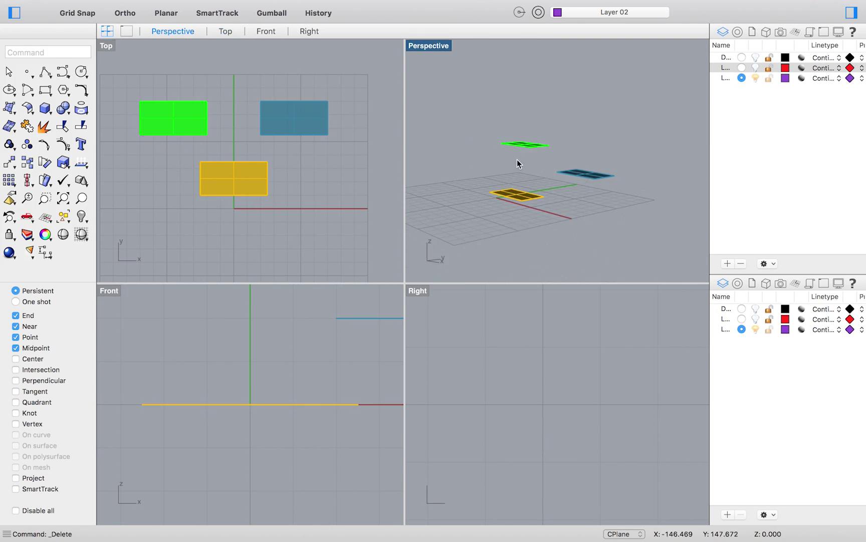
scroll(546, 180, down, 5)
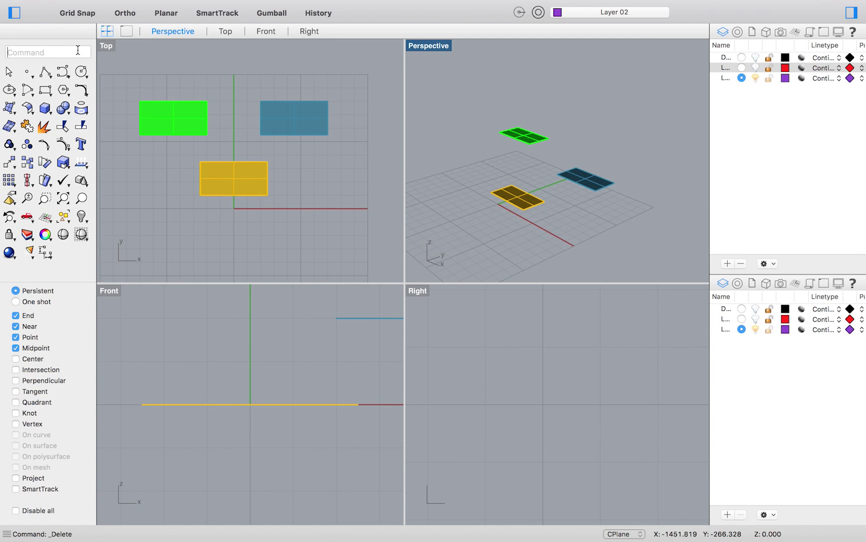
text(pla)
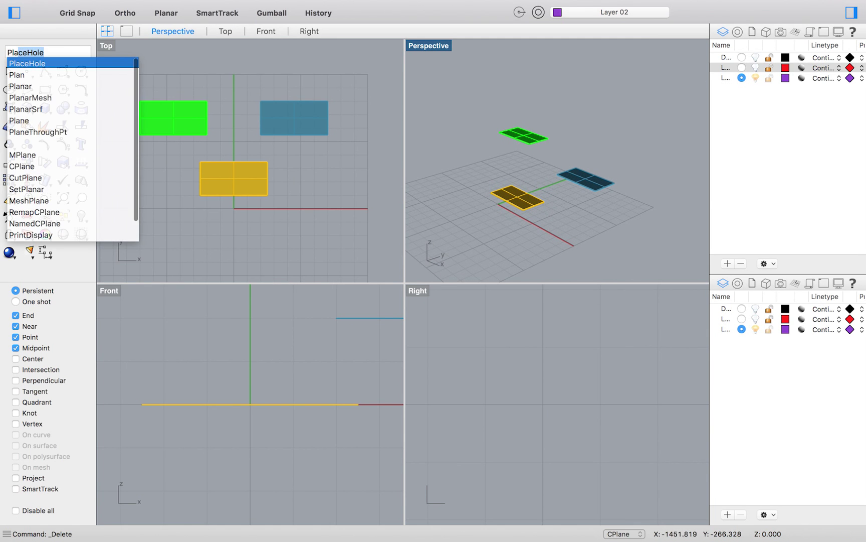
text(n)
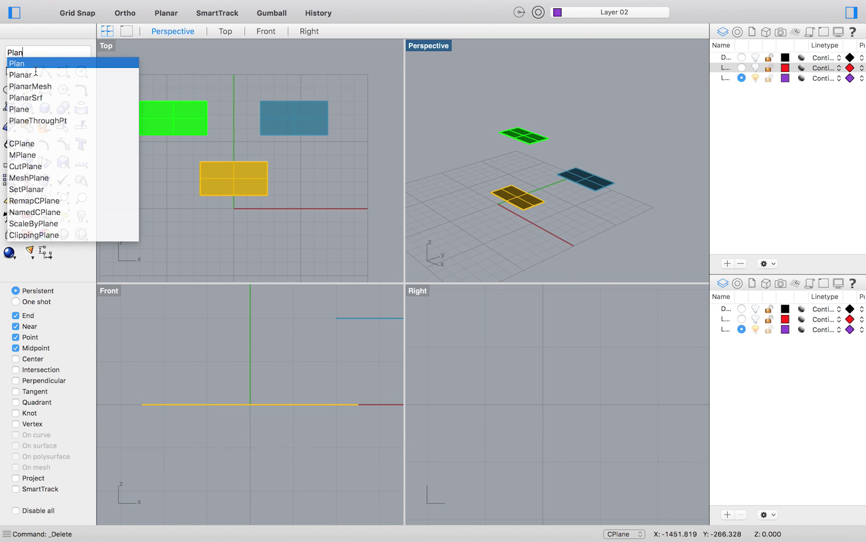
Turn on Planar and pick trial polyline points starting from the green rectangle's corners.
click(28, 75)
click(140, 101)
click(140, 134)
click(141, 164)
click(191, 156)
click(231, 147)
click(225, 98)
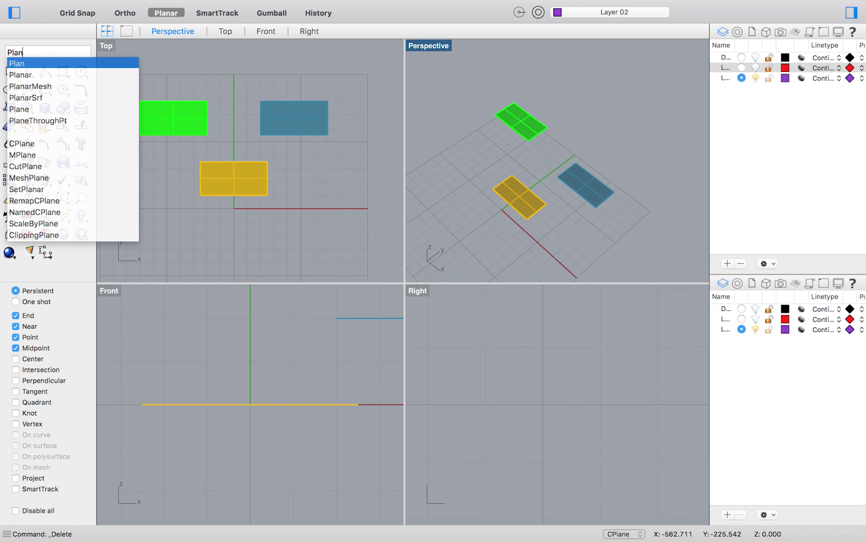
Draw another trial polyline from the green rectangle's corner, check it in Perspective, then cancel.
click(31, 75)
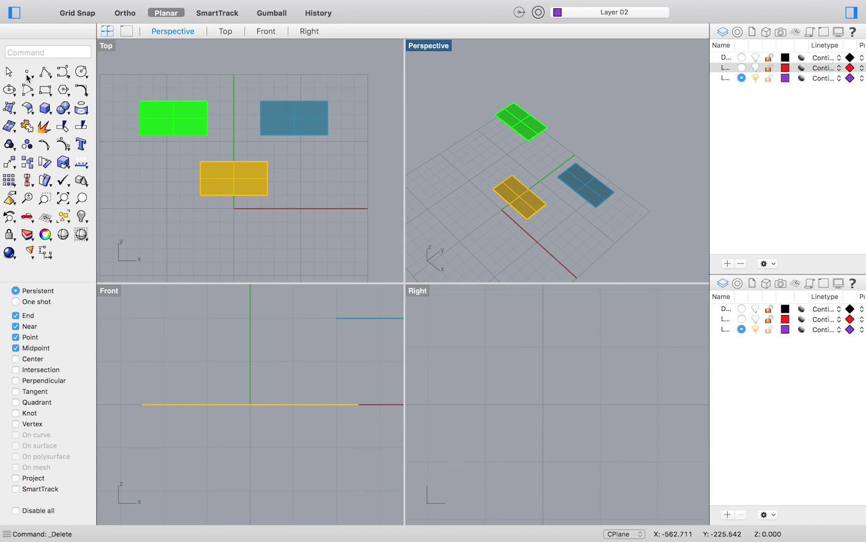
click(140, 135)
click(140, 157)
click(193, 153)
scroll(377, 155, down, 5)
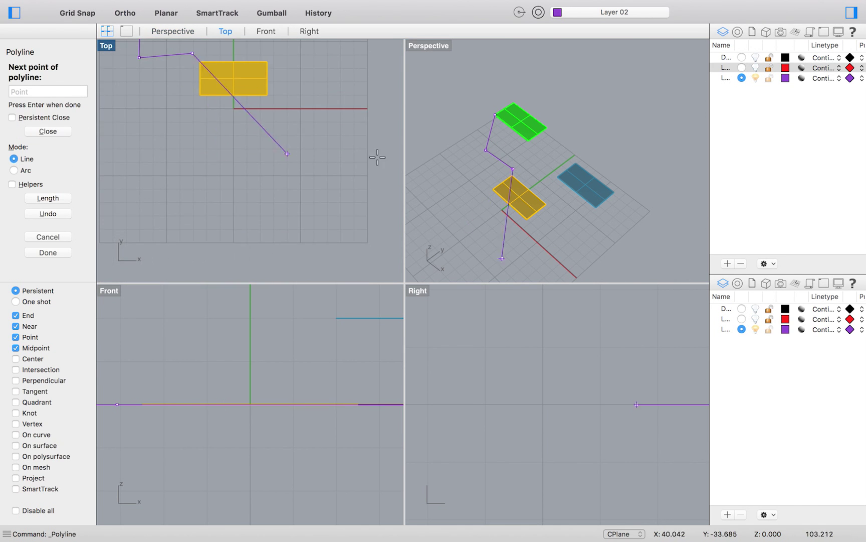
scroll(377, 155, up, 3)
right_drag(496, 136, 600, 164)
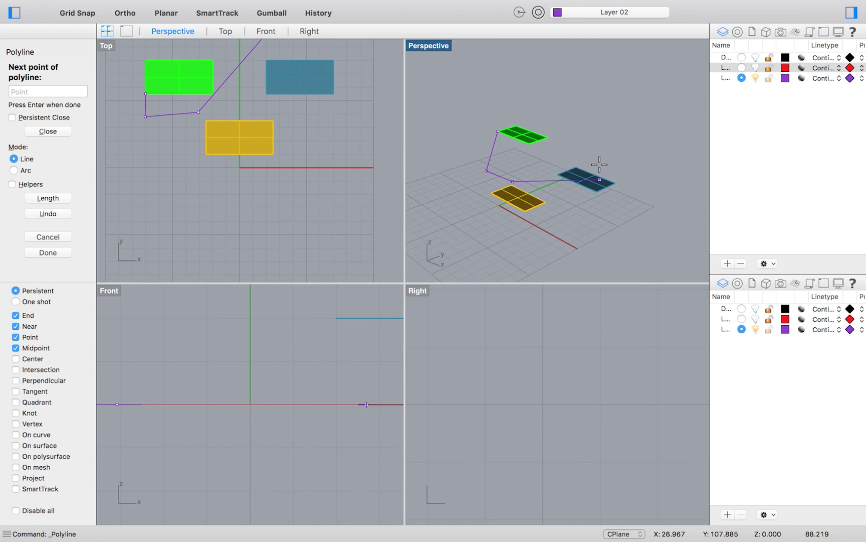
key(Escape)
right_drag(586, 183, 515, 203)
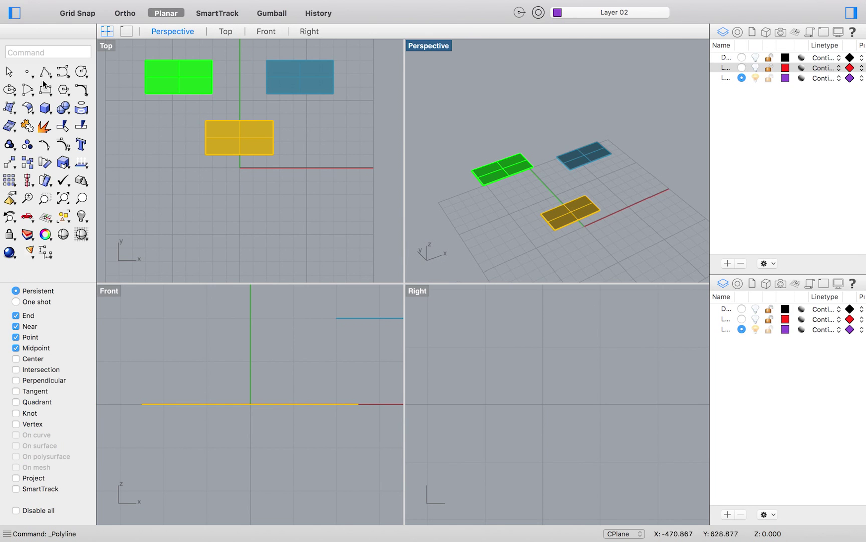
click(48, 75)
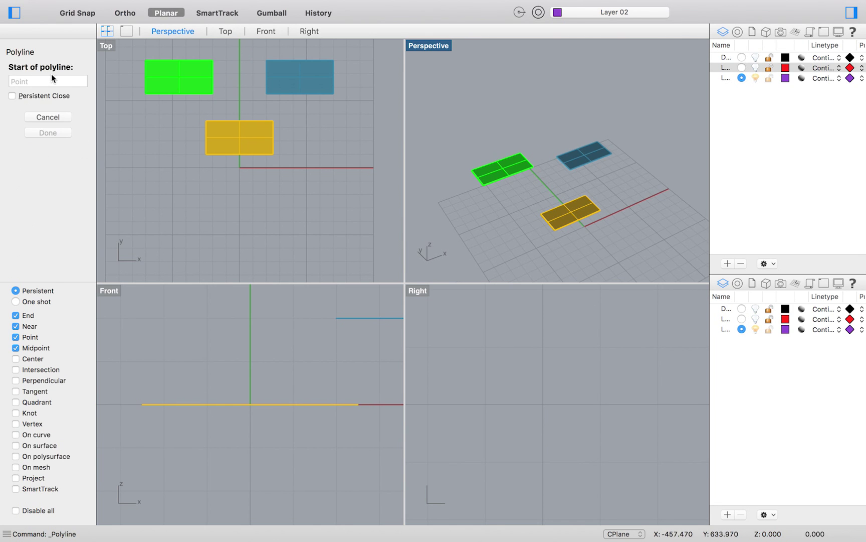
click(146, 94)
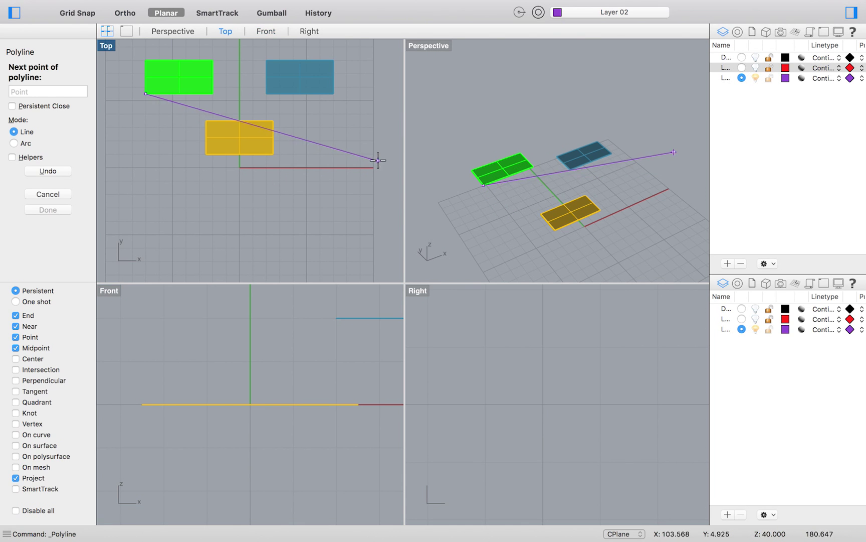
click(212, 60)
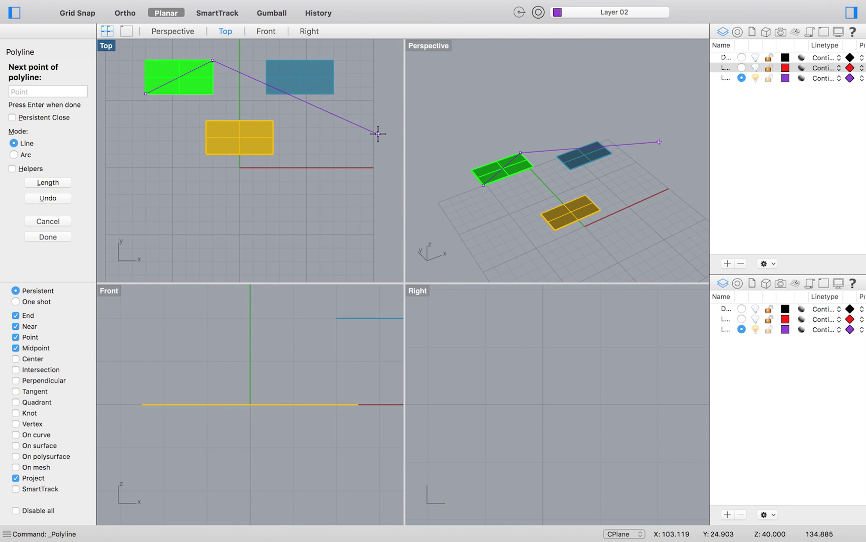
click(333, 60)
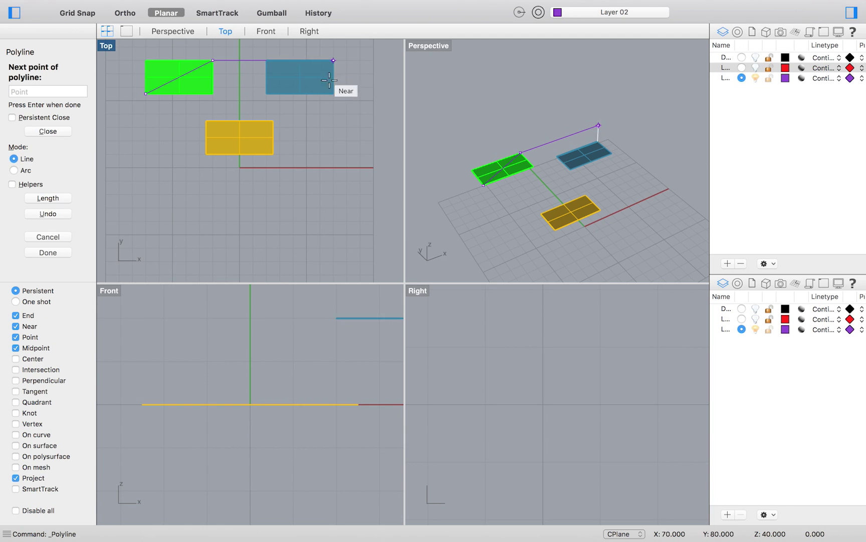
click(273, 121)
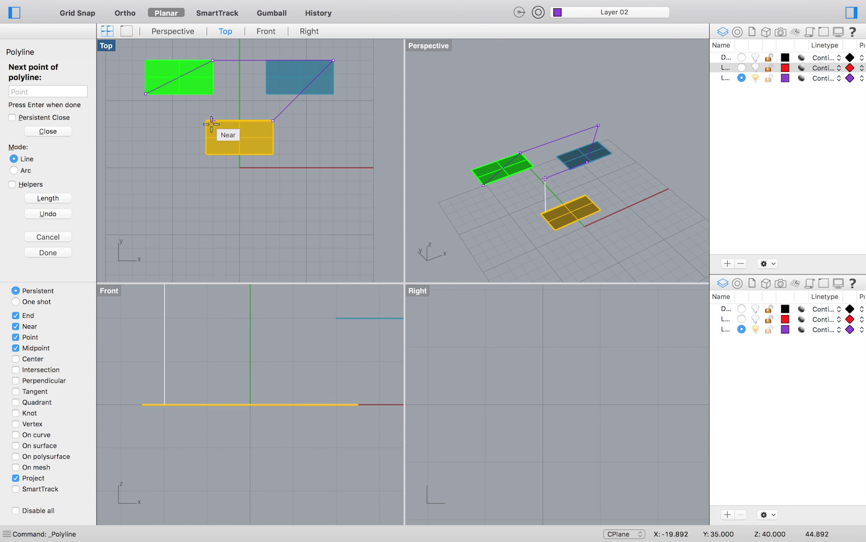
click(206, 154)
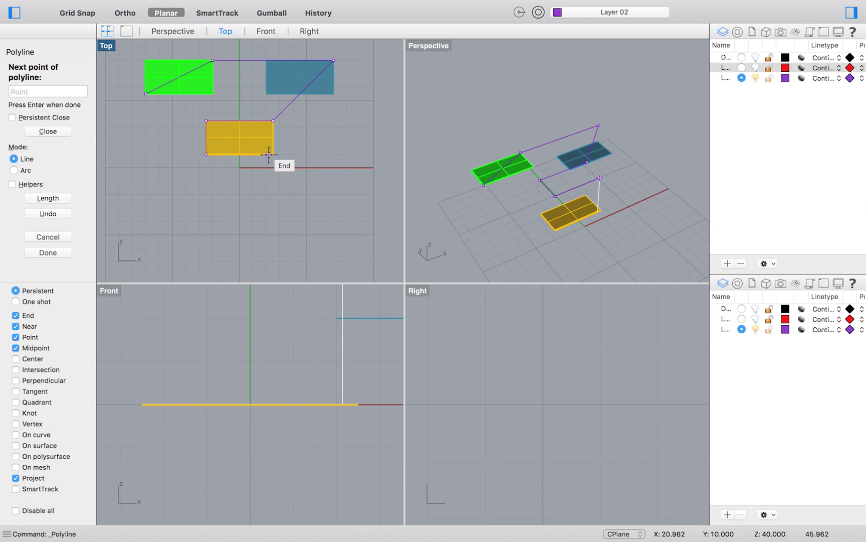
click(273, 154)
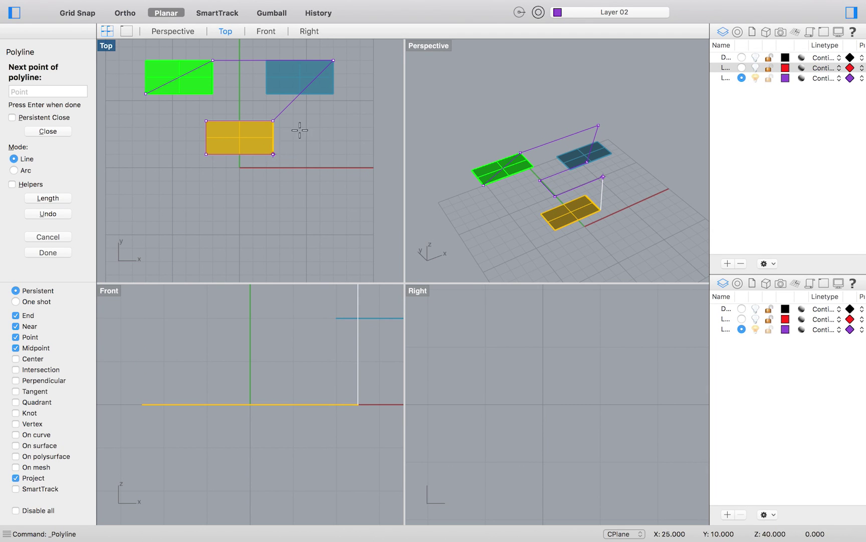
click(333, 93)
right_drag(639, 164, 646, 171)
scroll(647, 171, left, 3)
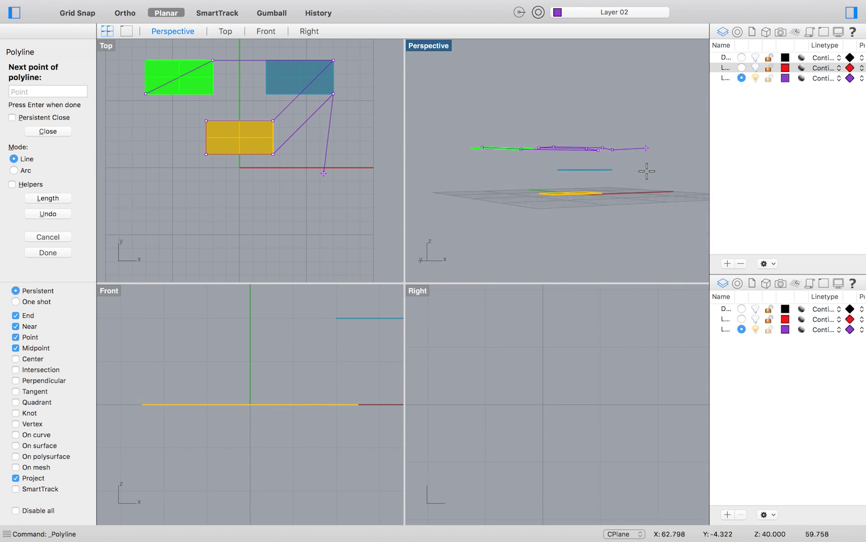
scroll(647, 171, left, 3)
scroll(647, 171, left, 3)
scroll(646, 171, left, 3)
scroll(646, 171, up, 3)
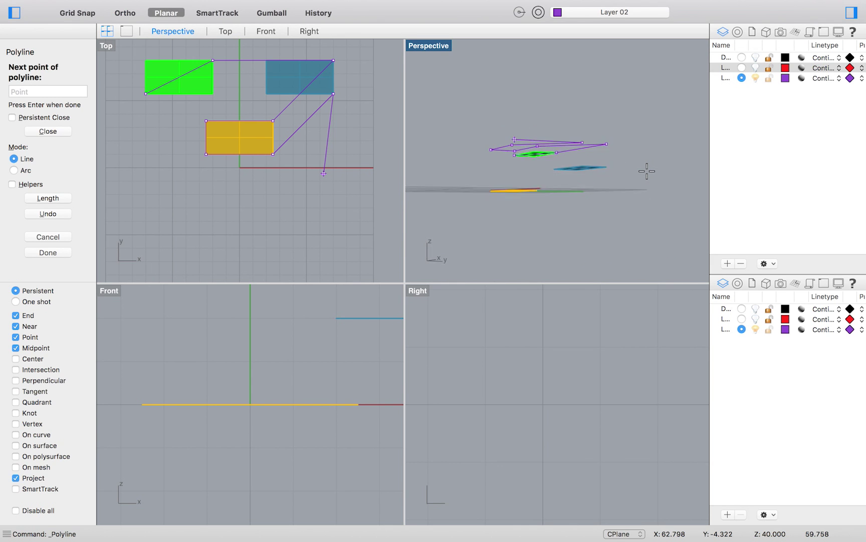
scroll(646, 170, up, 2)
scroll(646, 170, down, 3)
scroll(646, 171, down, 3)
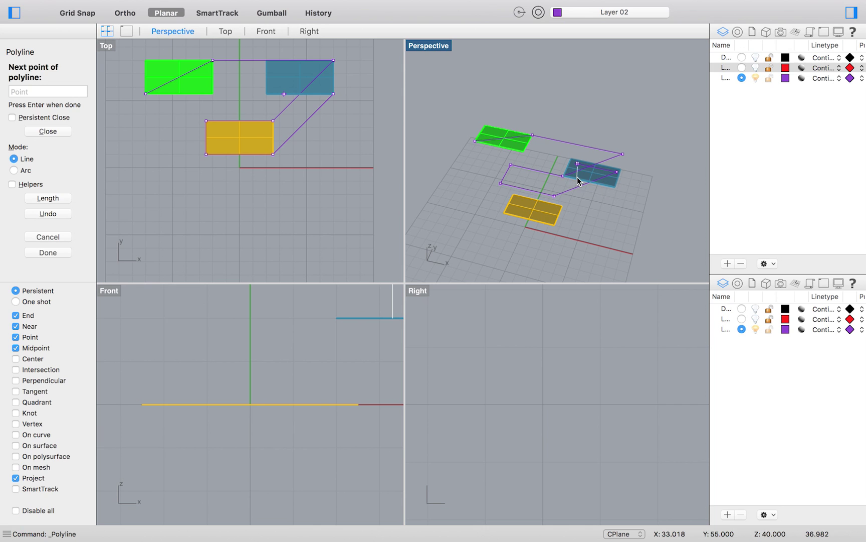
key(Escape)
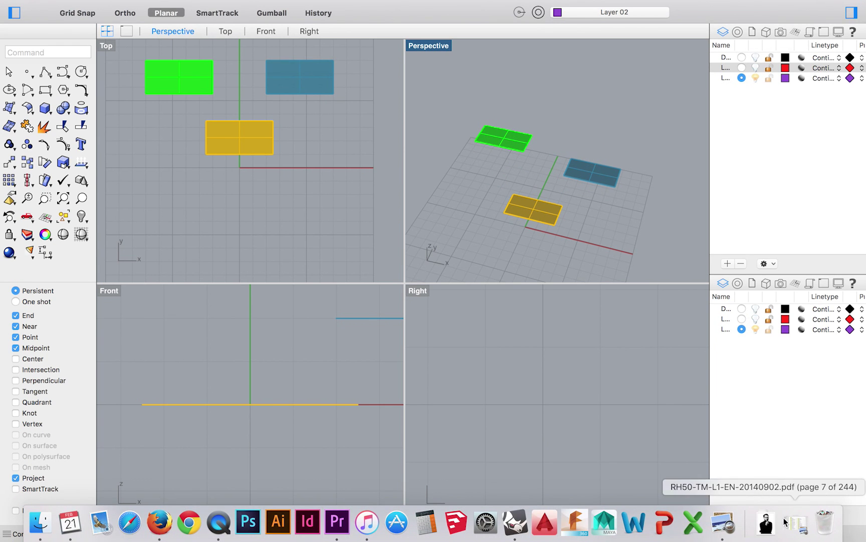
scroll(571, 235, down, 3)
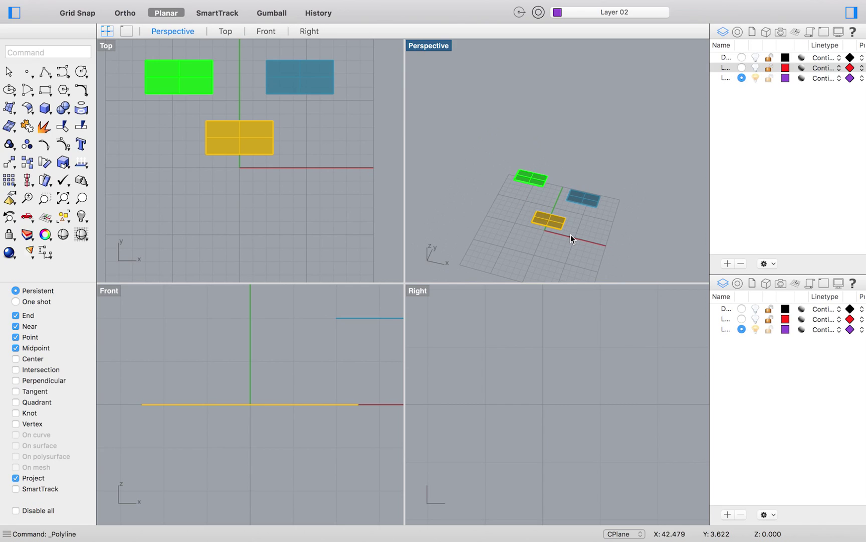